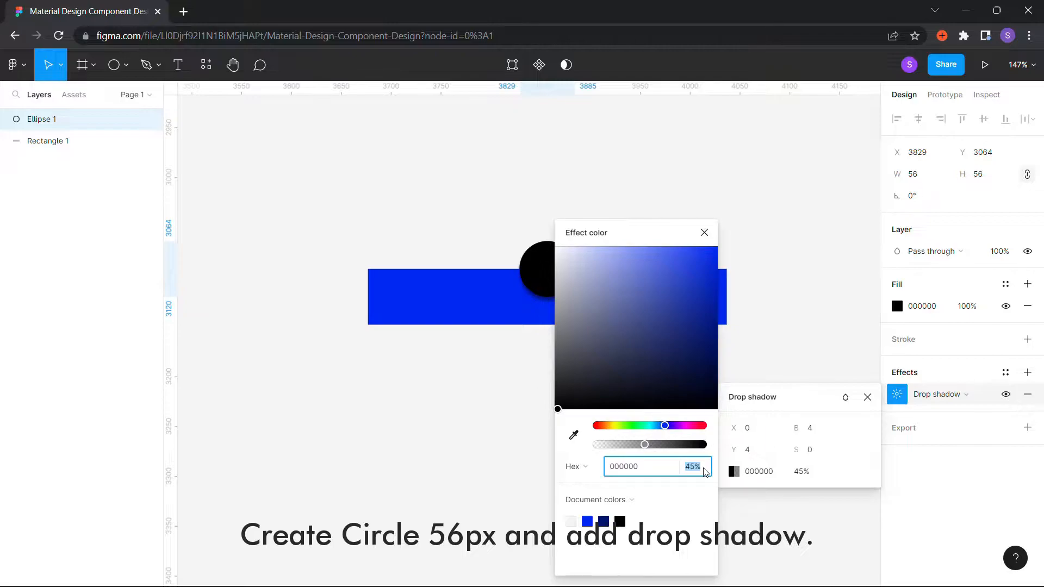
Finish the circle's drop shadow settings and deselect the circle.
left_click(867, 398)
left_click(613, 377)
left_click(550, 285)
left_click(705, 374)
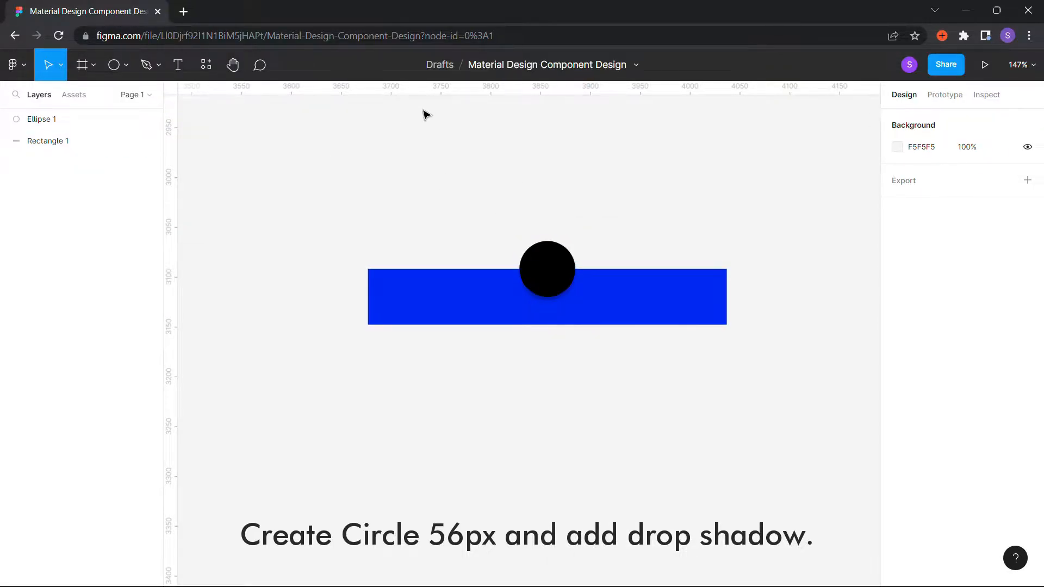
Insert the align-justify icon from the Lucide Icons plugin and place it beneath the left part of the blue bar.
left_click(205, 66)
left_click(272, 95)
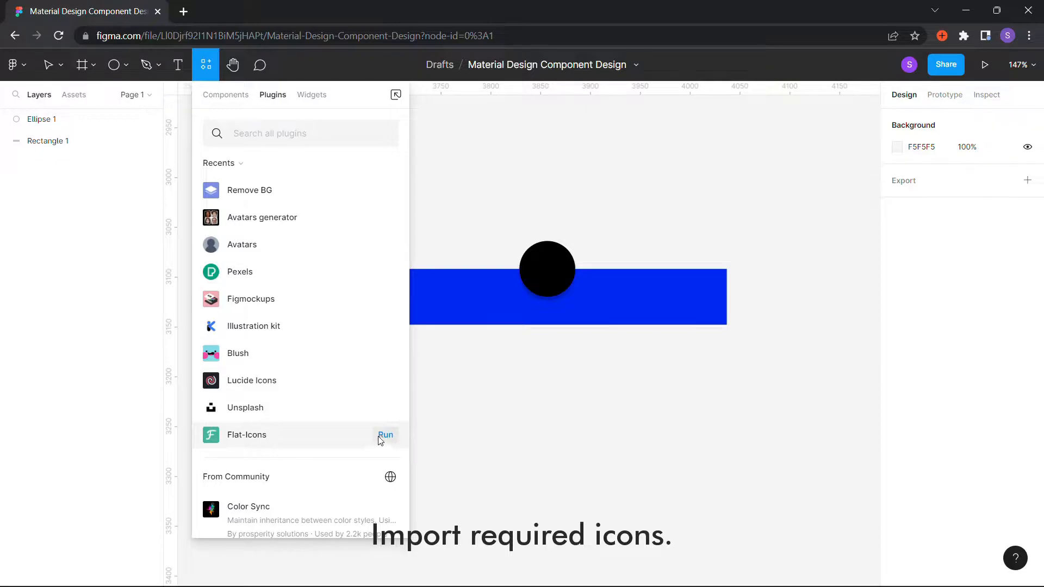
left_click(387, 387)
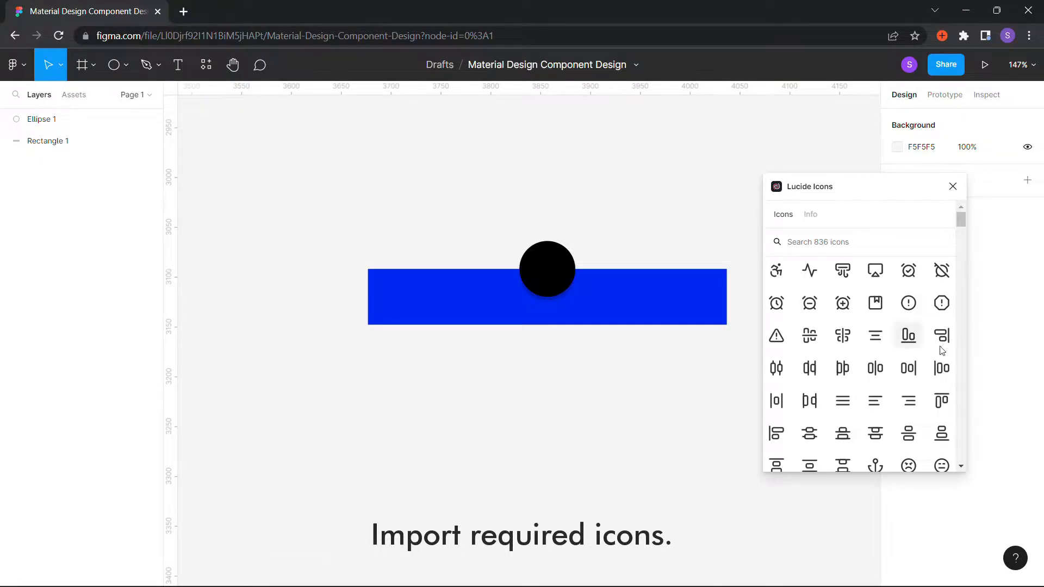
left_click(847, 400)
left_click_drag(541, 409, 403, 397)
mouse_move(849, 183)
left_mouse_down()
mouse_move(827, 183)
mouse_move(845, 182)
left_mouse_up()
Search the Lucide icons for "search" and insert the magnifier icon.
left_click(810, 238)
type("sear")
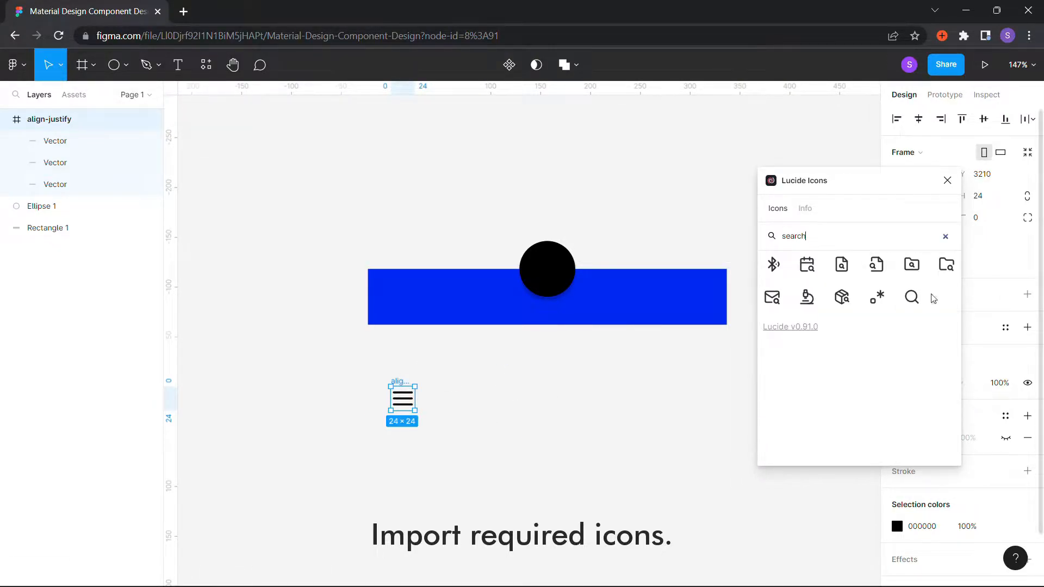
type("ch")
left_click(911, 297)
Look for a three-dot icon in the Lucide Icons library and insert the more-vertical icon.
type("dots")
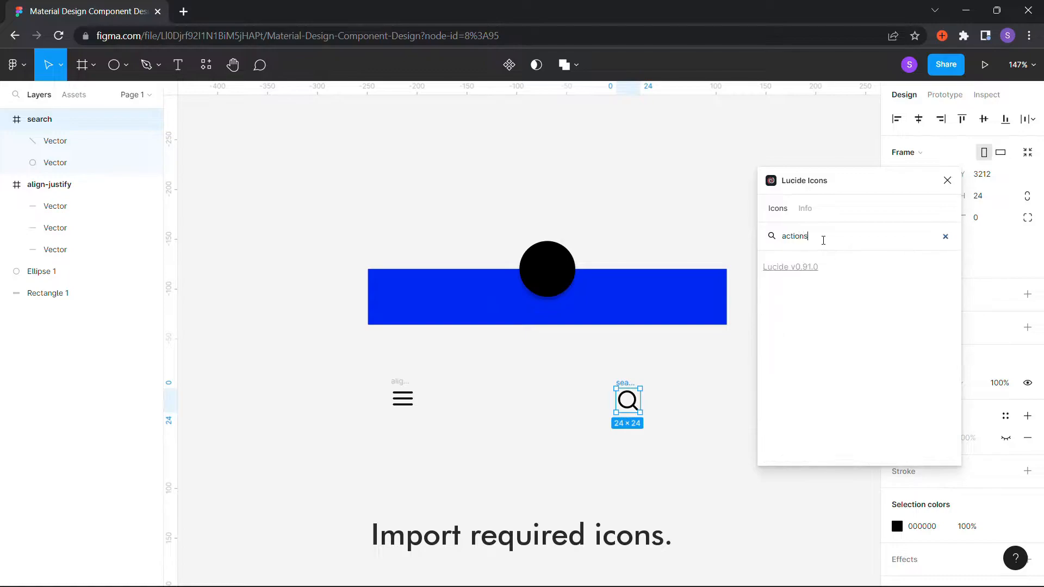
key("BackSpace")
key("BackSpace")
key("BackSpace")
key("BackSpace")
scroll(837, 305, "down", 20)
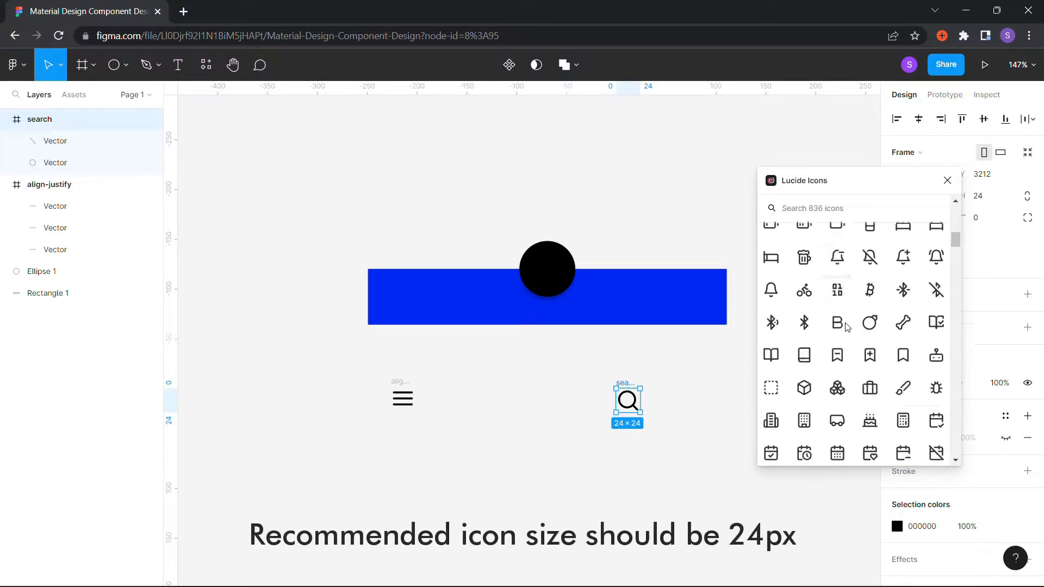
scroll(845, 326, "down", 10)
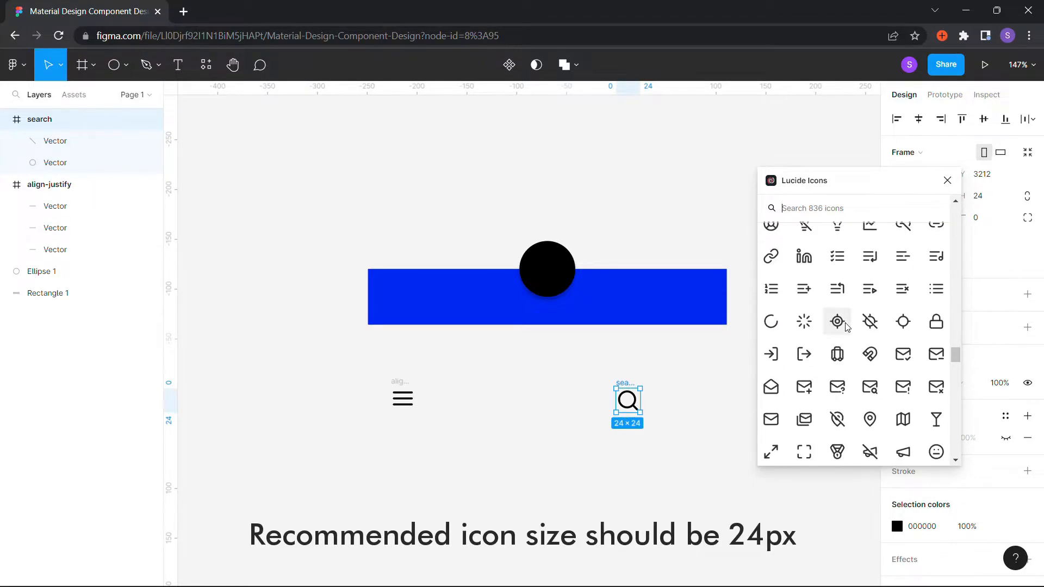
Search the Lucide icons for "add", insert the plus icon and close the plugin.
left_click(804, 243)
type("add")
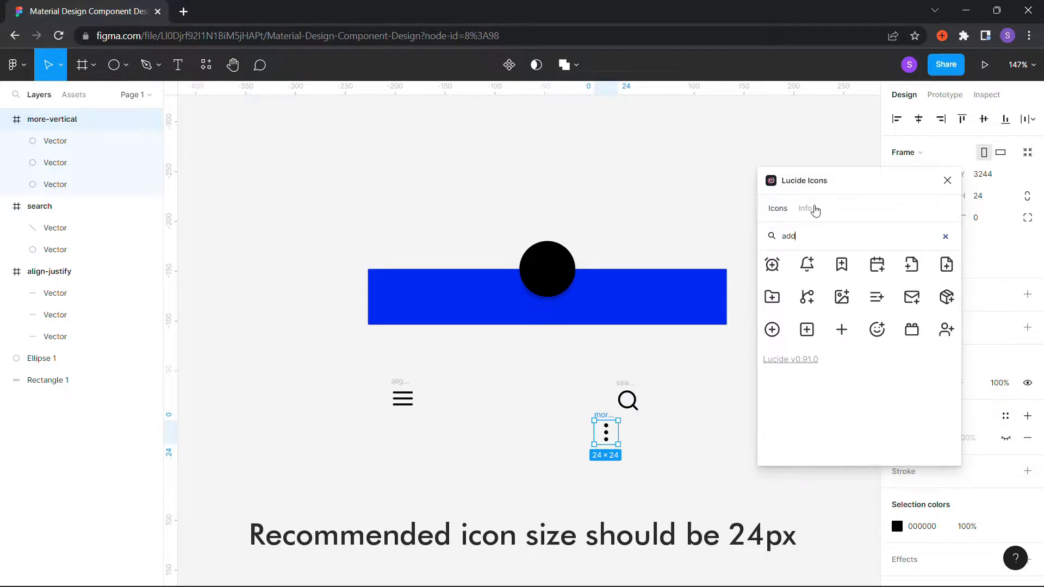
left_click(842, 328)
left_click(947, 181)
Arrange the four icons in a row beneath the bar: align-justify, plus, search and more-vertical from left to right.
left_click_drag(610, 390, 634, 387)
left_click_drag(606, 426, 690, 391)
left_click_drag(485, 393, 549, 383)
left_click_drag(400, 386, 401, 391)
left_click_drag(338, 357, 718, 435)
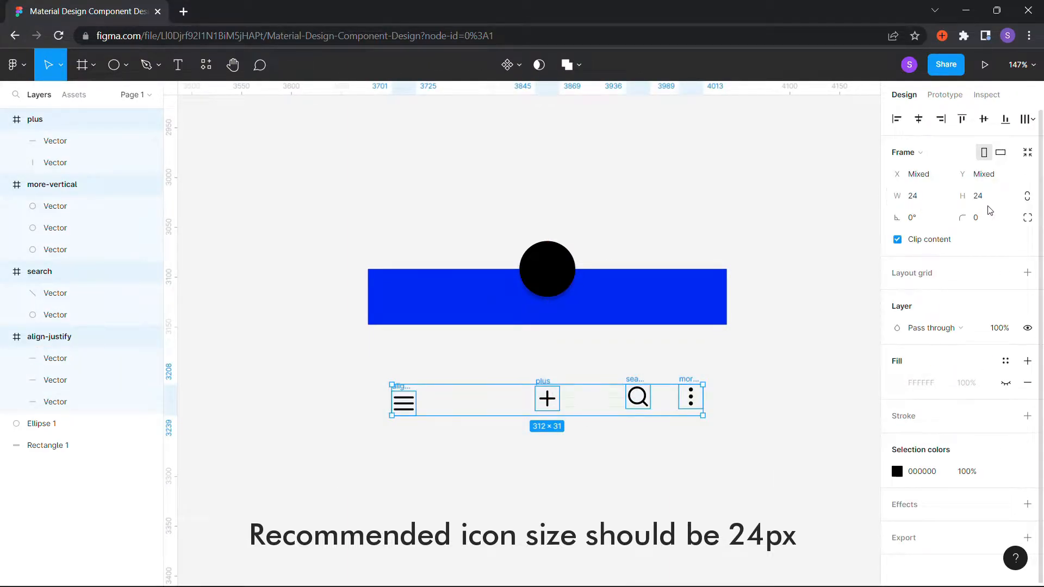
left_click(520, 527)
left_click_drag(404, 401, 401, 385)
Recolour all four icons white (FFFFFF).
left_click_drag(315, 347, 797, 427)
left_click(896, 471)
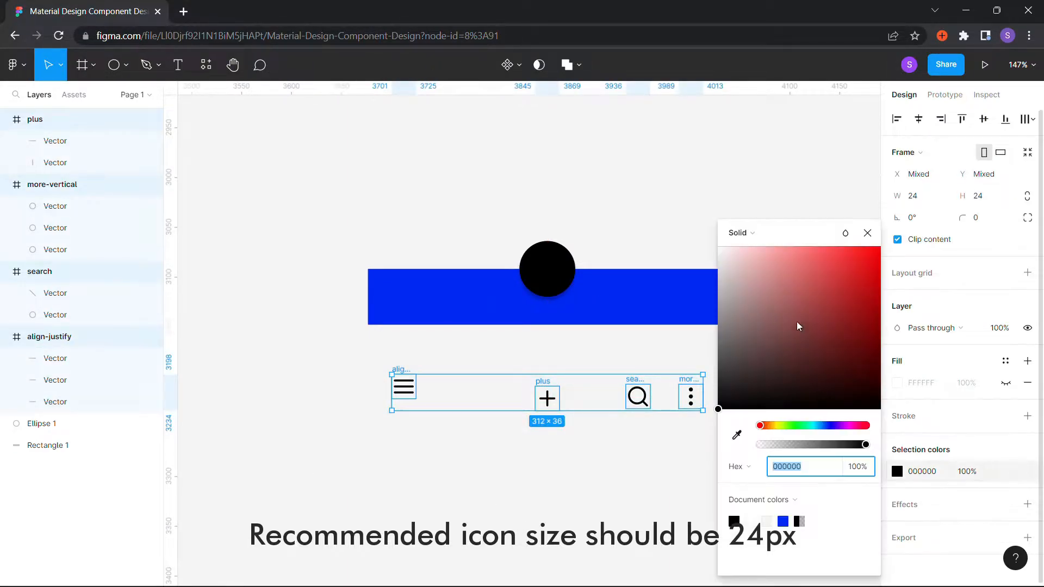
left_click_drag(778, 304, 713, 242)
left_click(663, 223)
Place the align-justify icon inside the blue bar with 16 px padding from its left, top and bottom edges.
left_click_drag(399, 370, 388, 279)
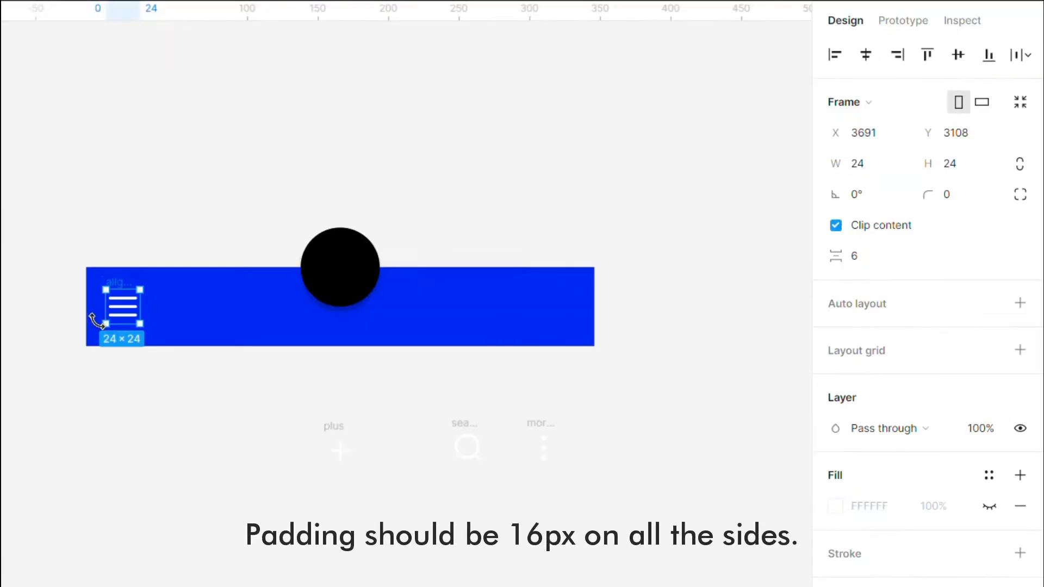
key("alt")
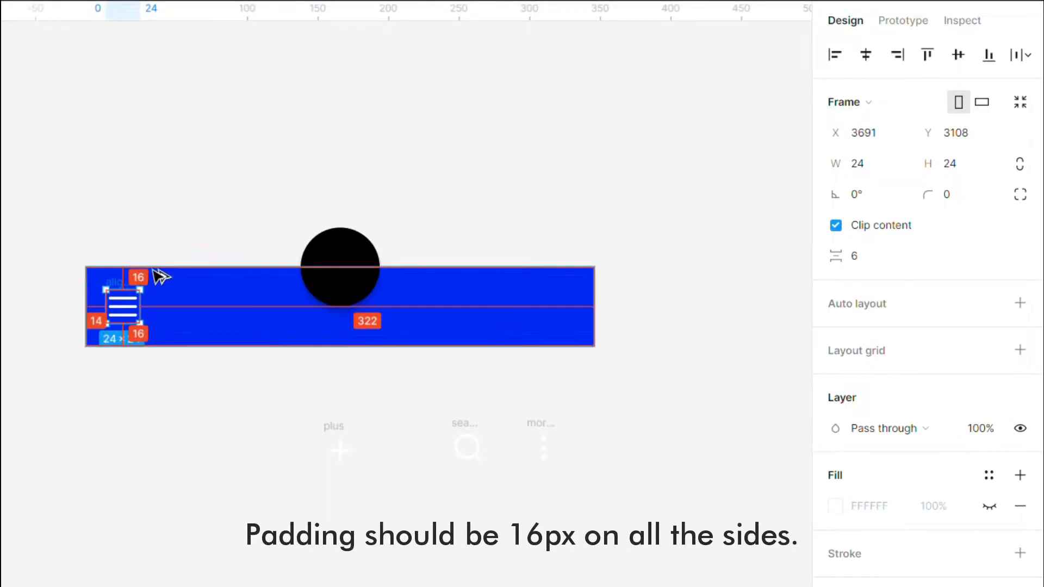
key("Right")
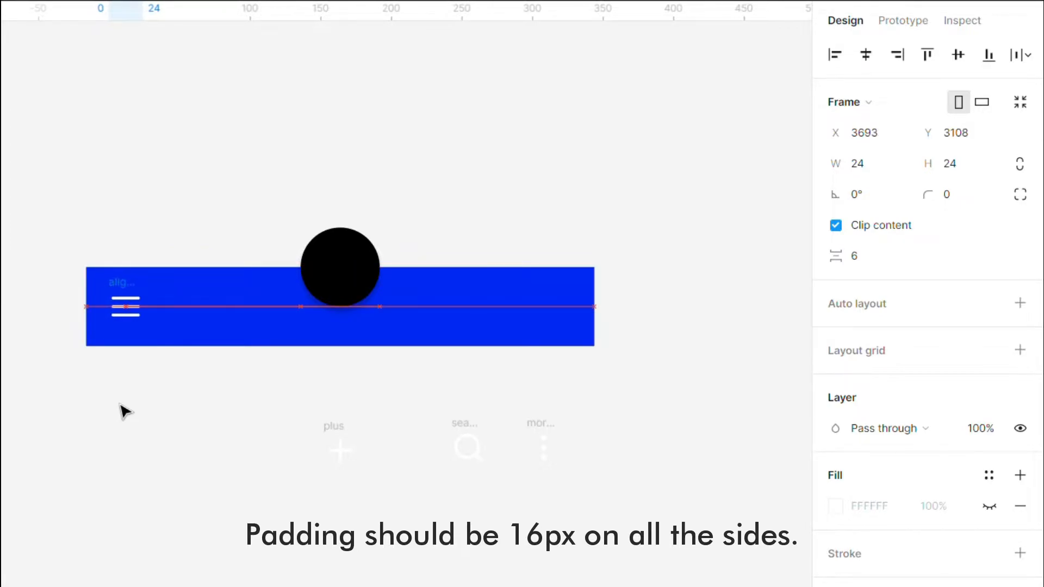
key("alt")
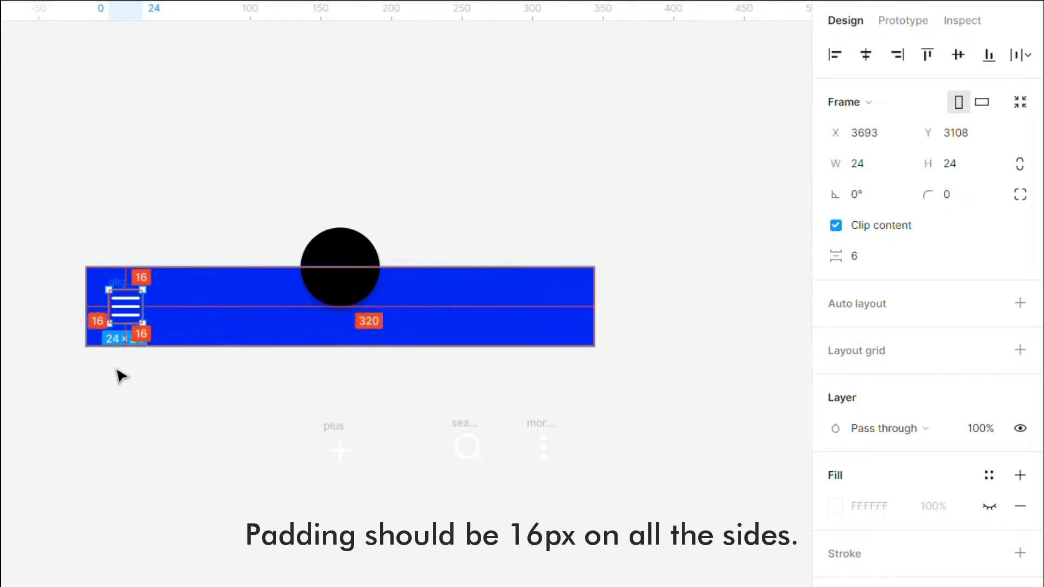
Centre the plus icon in the black circle and move the search icon into the bar's right half.
left_click_drag(326, 426, 329, 242)
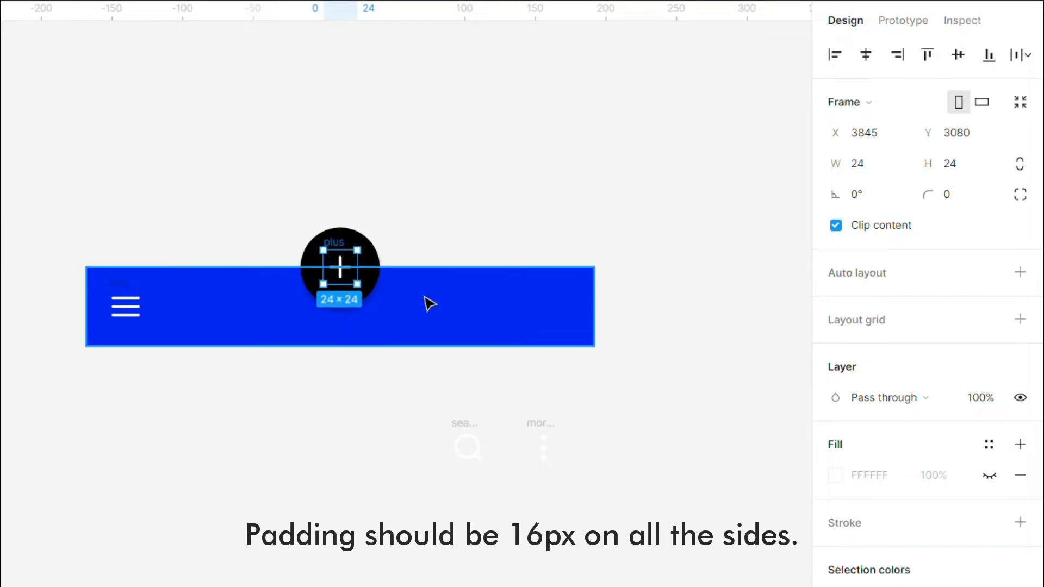
key("alt")
left_click_drag(459, 422, 480, 292)
Place the more-vertical icon inside the bar with 16 px padding from its right, top and bottom edges.
left_click_drag(540, 433, 561, 288)
key("alt")
key("alt")
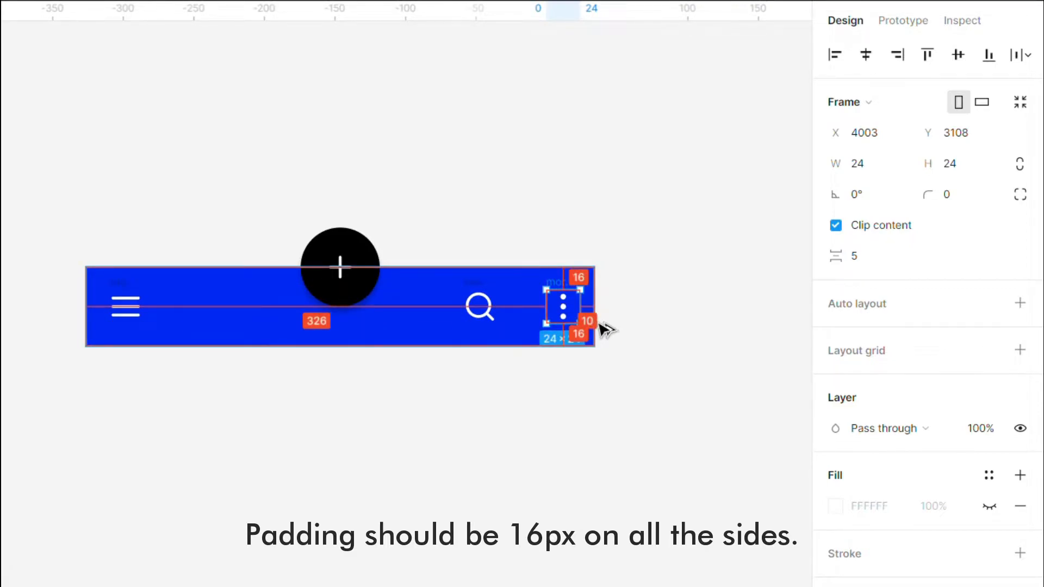
key("Left")
key("Left")
key("Left")
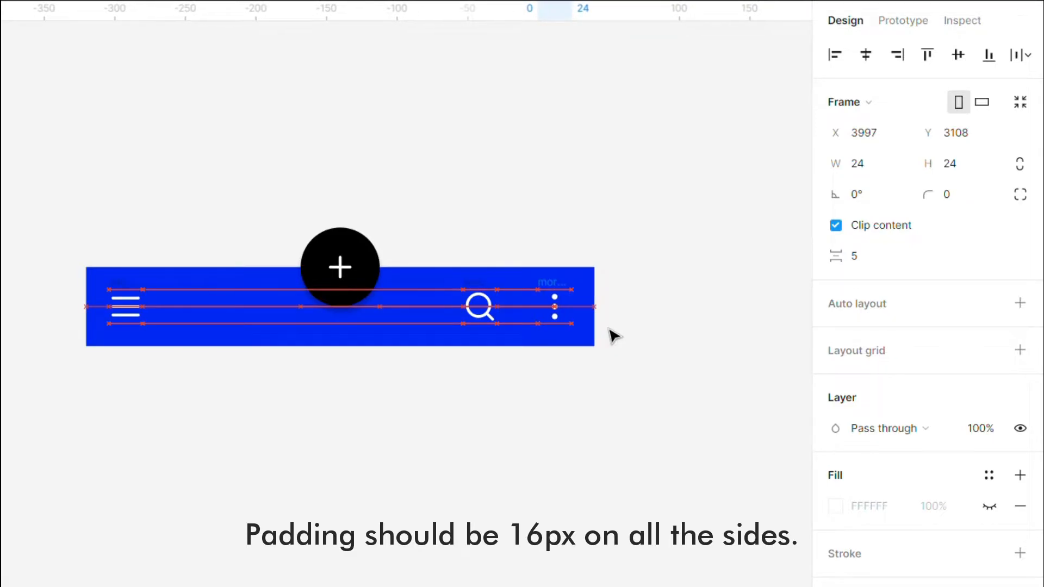
key("alt")
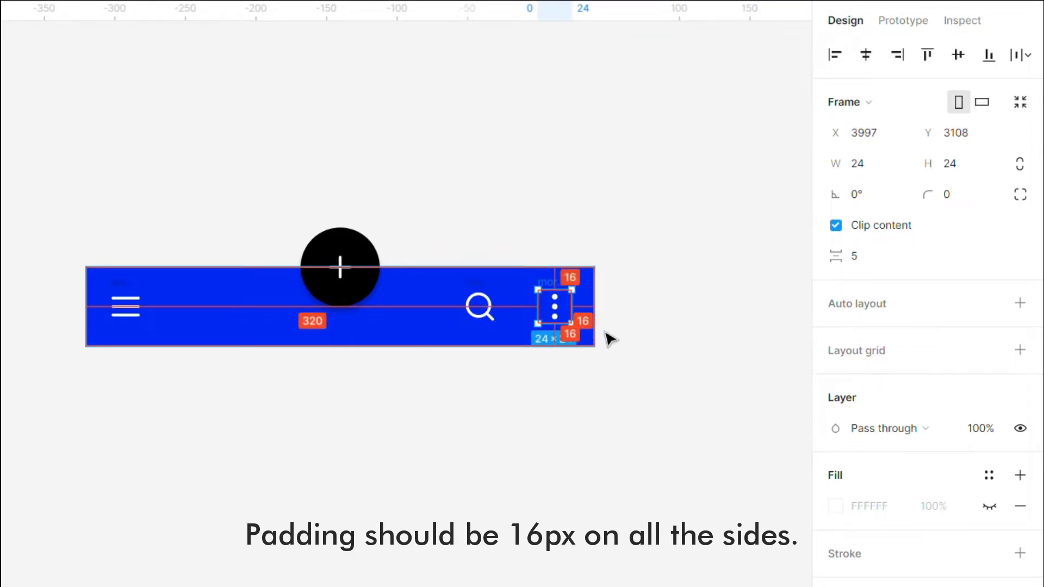
Nudge the search icon right to X 3957, leaving a 16 px gap before the more-vertical icon.
left_click(466, 288)
key("Right")
key("Right")
key("Right")
key("Right")
key("Right")
key("Right")
key("Right")
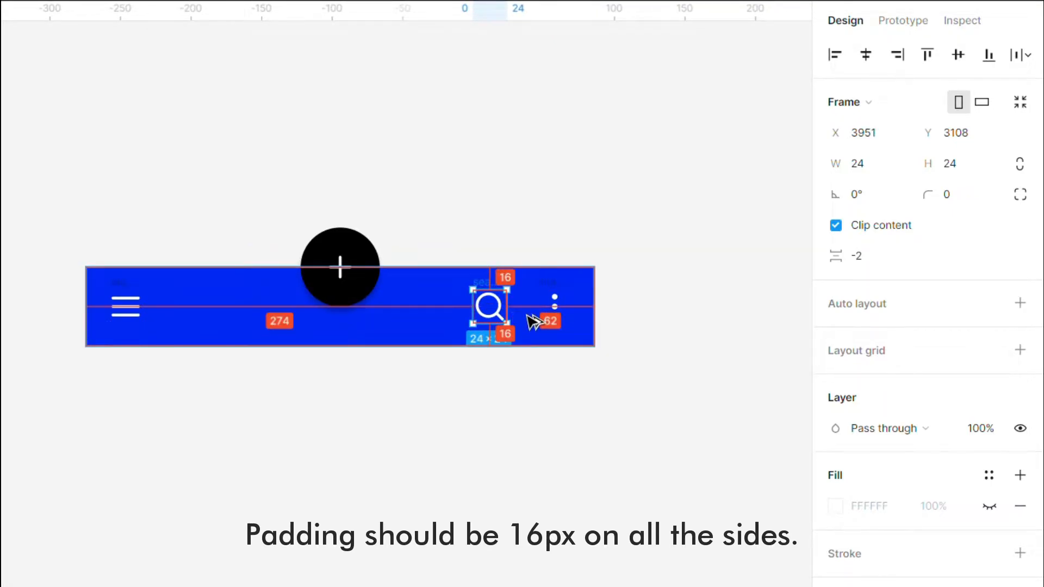
key("Right")
key("Right")
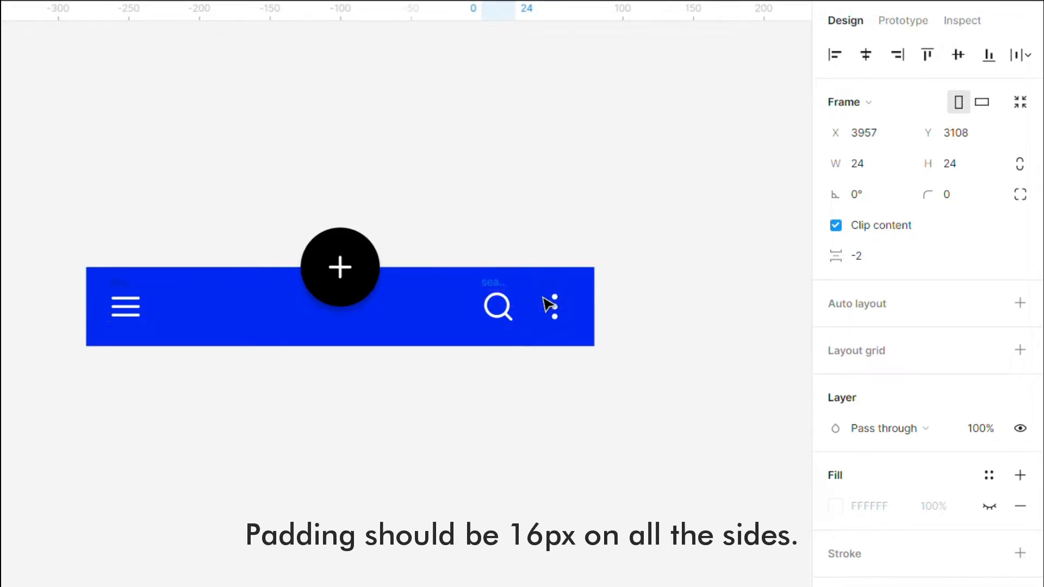
left_click(366, 189)
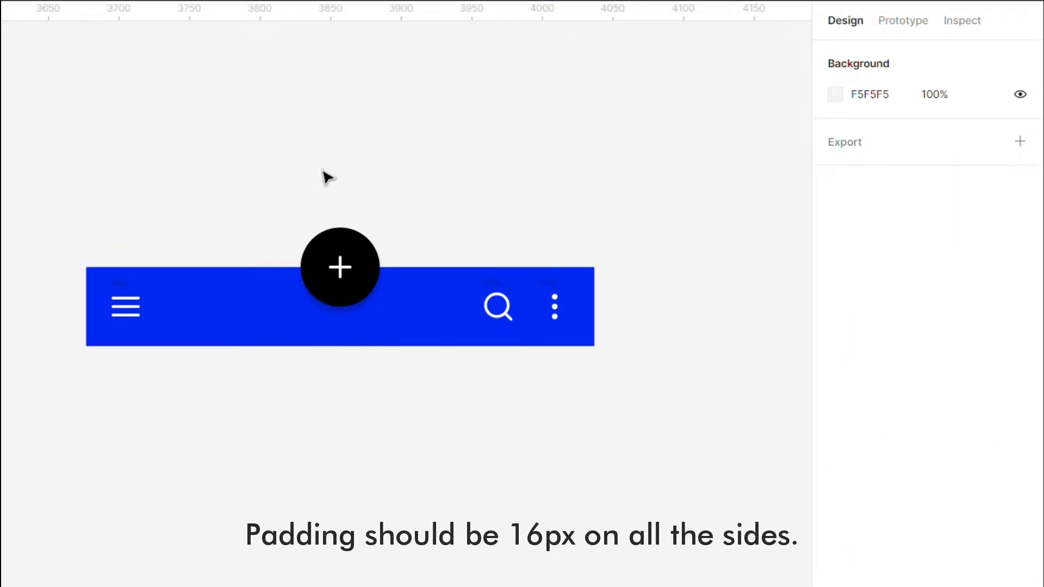
Add the bold title "FAB CENTER", enlarge it to about 160 × 31 and centre it above the bar.
left_click(341, 267)
left_click(406, 182)
left_click_drag(279, 195, 425, 270)
left_click(438, 179)
left_click_drag(2, 184, 804, 466)
left_click(231, 432)
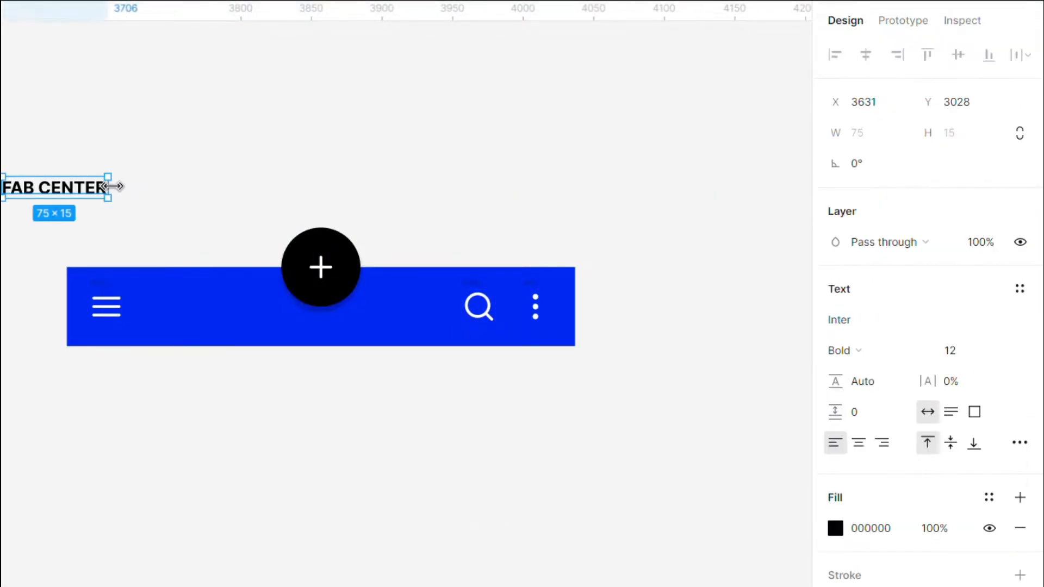
left_click_drag(112, 187, 233, 184)
left_click_drag(88, 181, 299, 149)
left_click(76, 181)
scroll(273, 307, "down", 2)
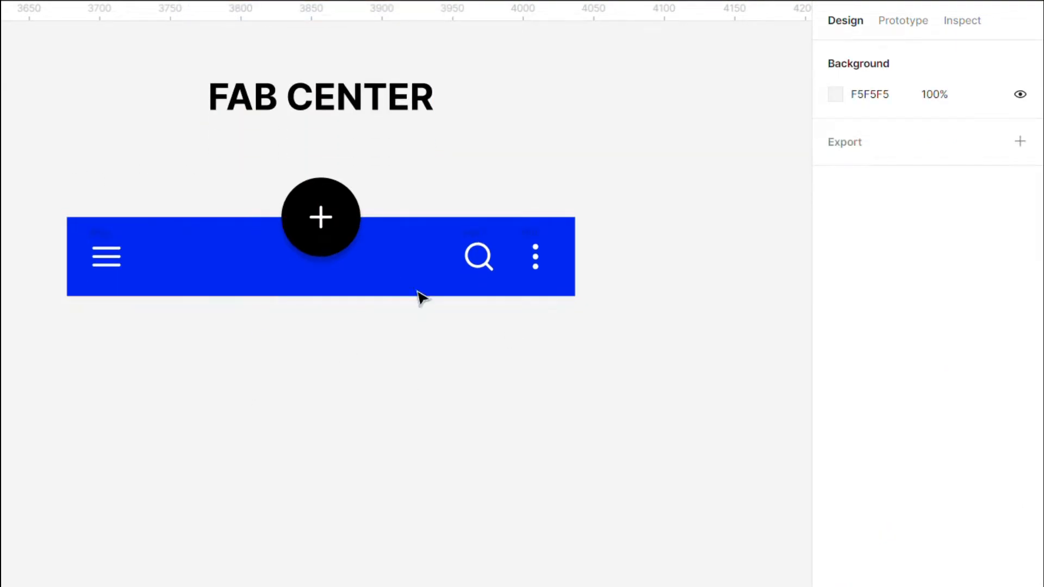
Copy the title beneath the bar and change the copy's text to "FAB CENTER CUT".
left_click(292, 103)
left_click_drag(297, 101, 297, 458)
scroll(400, 396, "down", 1)
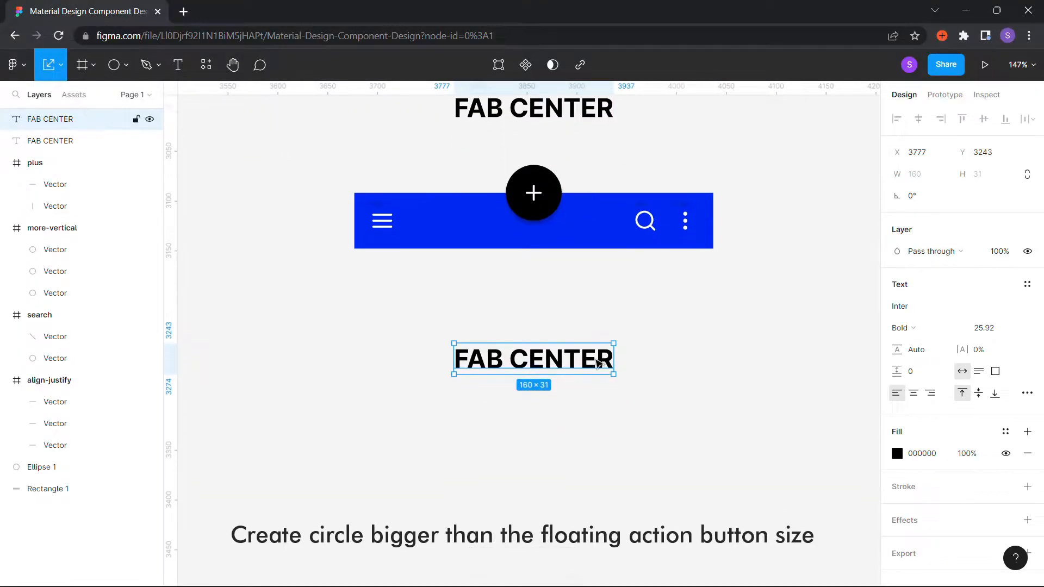
double_click(611, 355)
left_click_drag(562, 357, 543, 356)
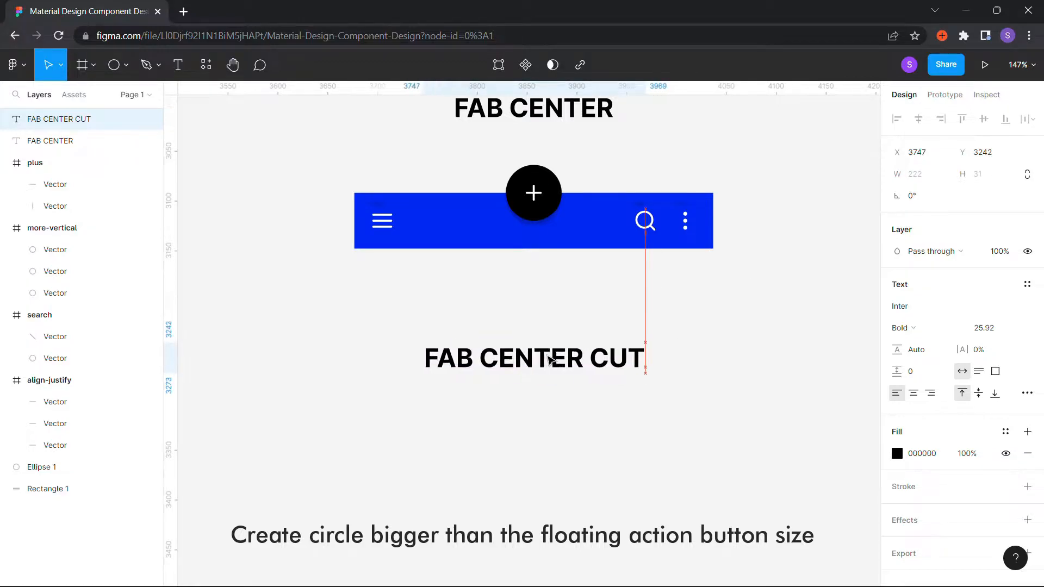
Copy the complete bar with its circle and icons to below the FAB CENTER CUT title.
left_click(336, 150)
left_click_drag(298, 140, 781, 317)
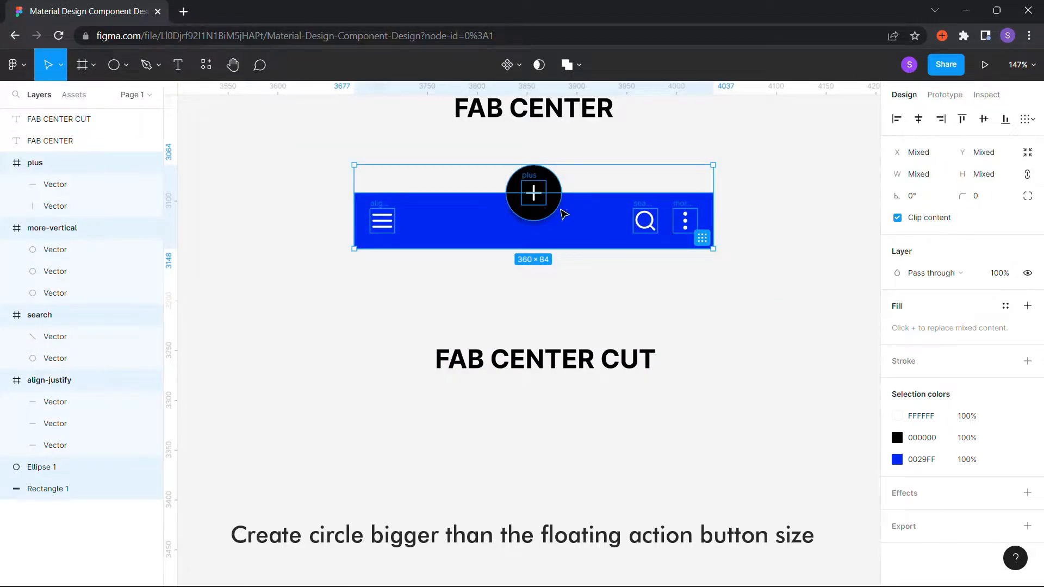
left_click_drag(552, 214, 554, 451)
scroll(562, 429, "down", 1)
scroll(563, 429, "down", 2)
key("Escape")
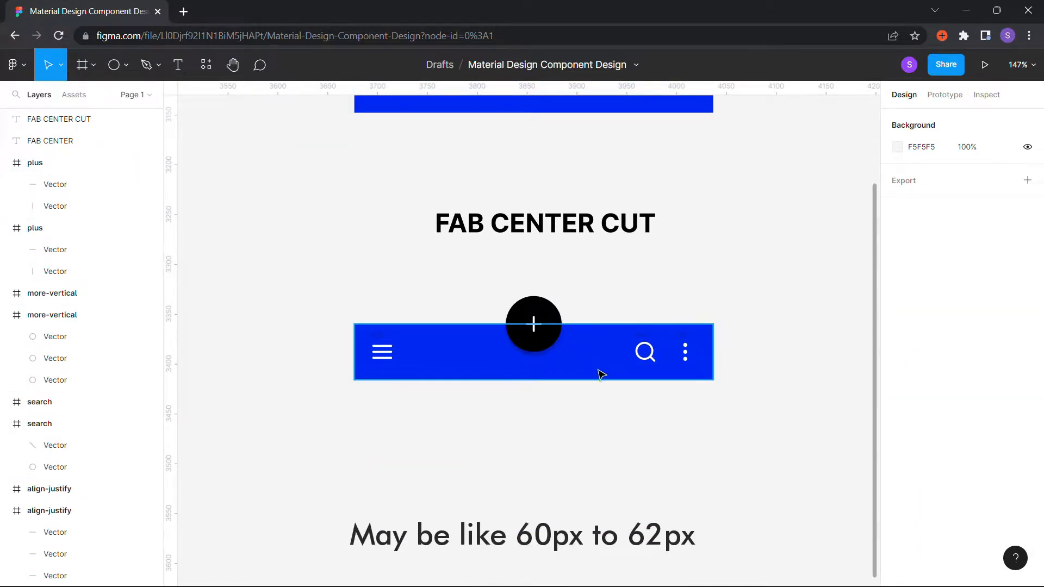
Duplicate the black circle of the lower bar.
left_click(600, 370)
left_click(538, 321)
key("ctrl+d")
left_click_drag(559, 318, 535, 326)
key("ctrl+z")
Fill the duplicate circle with red (FF0000) and move it to the right of the black circle.
left_click(897, 306)
left_click_drag(848, 272, 904, 218)
left_click(706, 217)
left_click_drag(653, 291, 598, 322)
right_click(597, 321)
left_click(825, 228)
Group the lower bar's black circle with its plus icon.
left_click(526, 312)
left_click(533, 323, "shift")
right_click(505, 321)
left_click(521, 319)
Centre the 60 × 60 red circle behind the grouped black circle.
left_click(594, 321)
left_click_drag(594, 321, 533, 324)
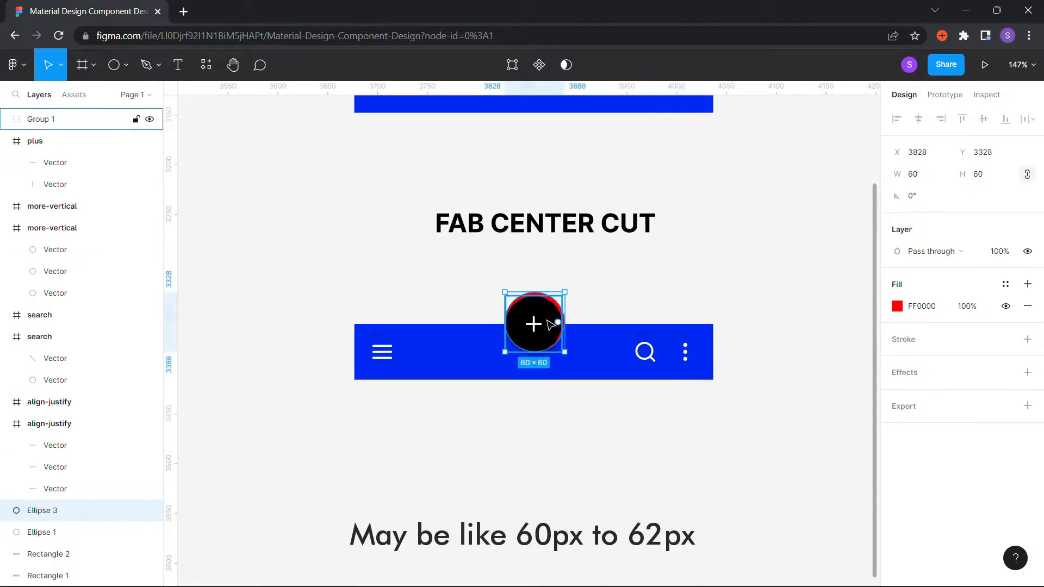
scroll(534, 336, "up", 4)
key("Right")
left_click(638, 283)
Subtract the red circle from the lower blue bar to cut a notch around the floating button.
left_click(633, 289)
left_click(675, 352, "shift")
scroll(675, 347, "down", 1)
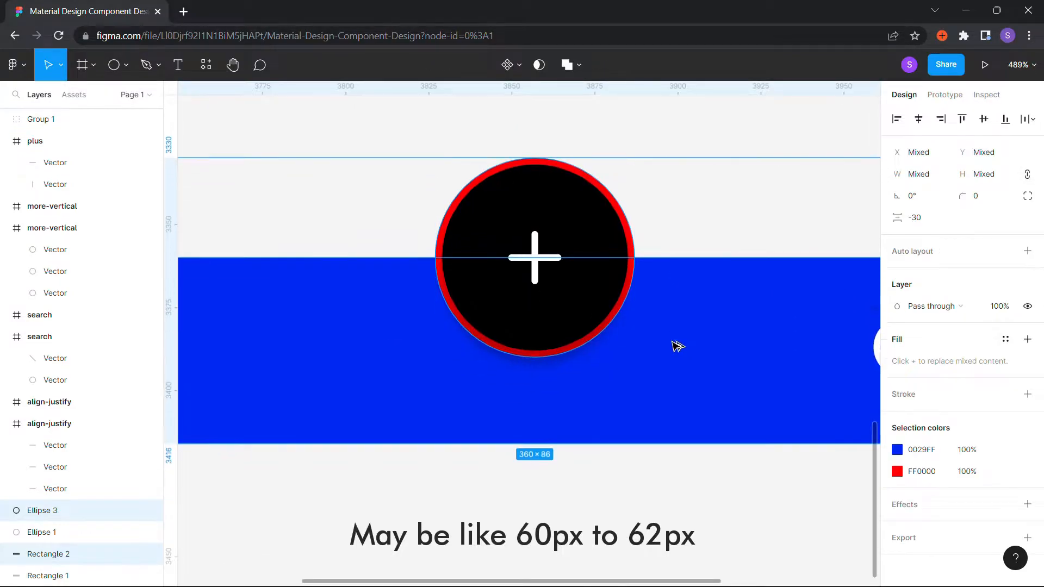
scroll(475, 325, "down", 3)
scroll(588, 310, "up", 1)
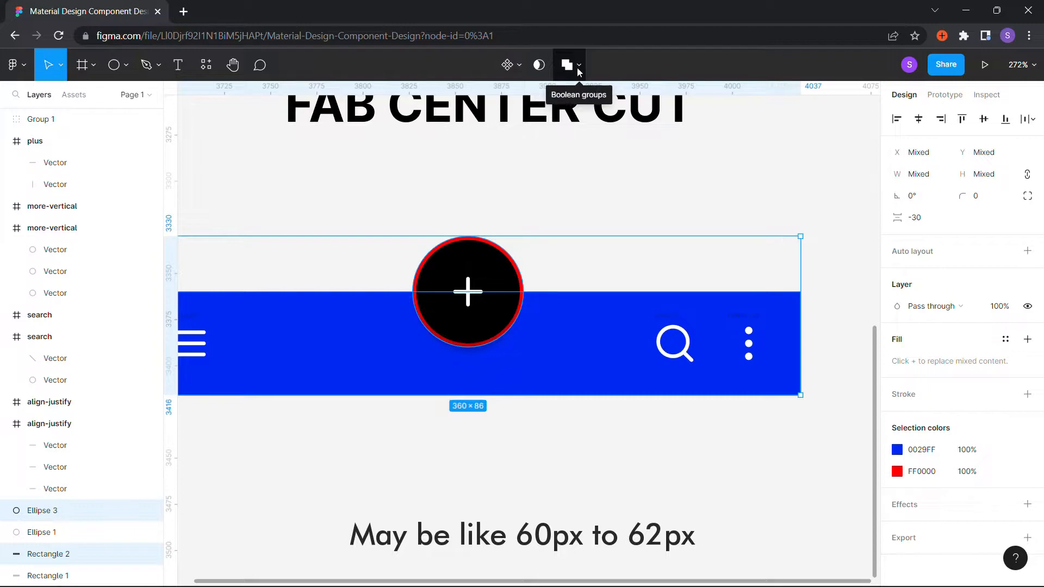
left_click(573, 68)
left_click(582, 119)
key("Escape")
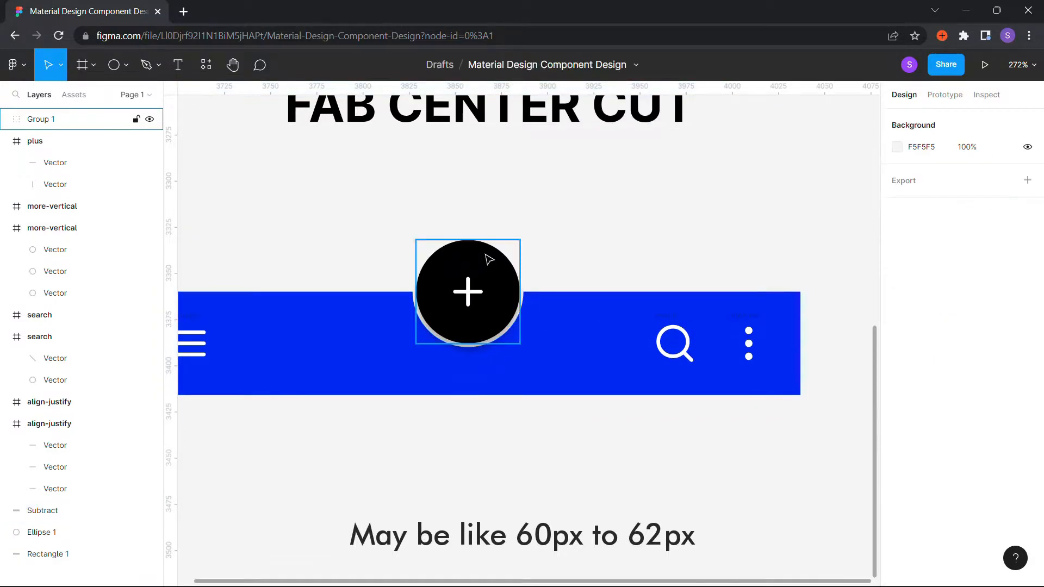
Remove the drop shadow from the black circle in the lower bar's group.
double_click(497, 266)
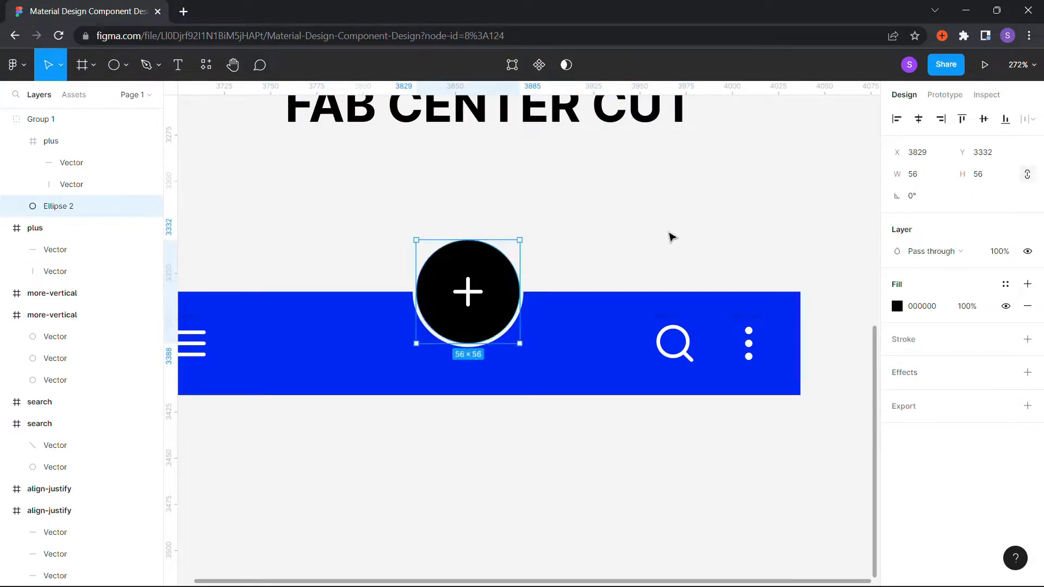
left_click(697, 248)
scroll(659, 235, "down", 5)
scroll(582, 303, "up", 8)
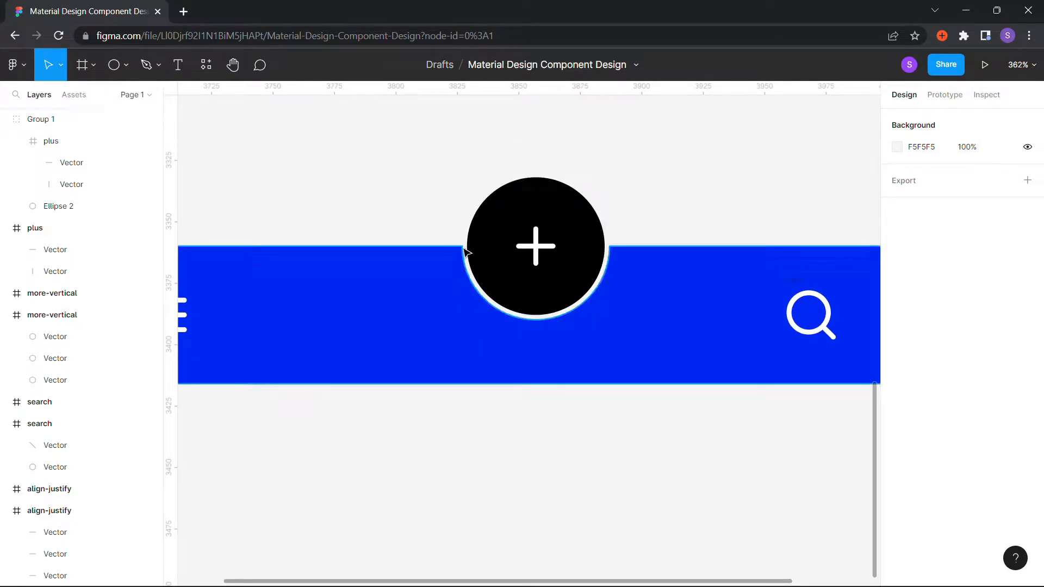
scroll(465, 263, "down", 3)
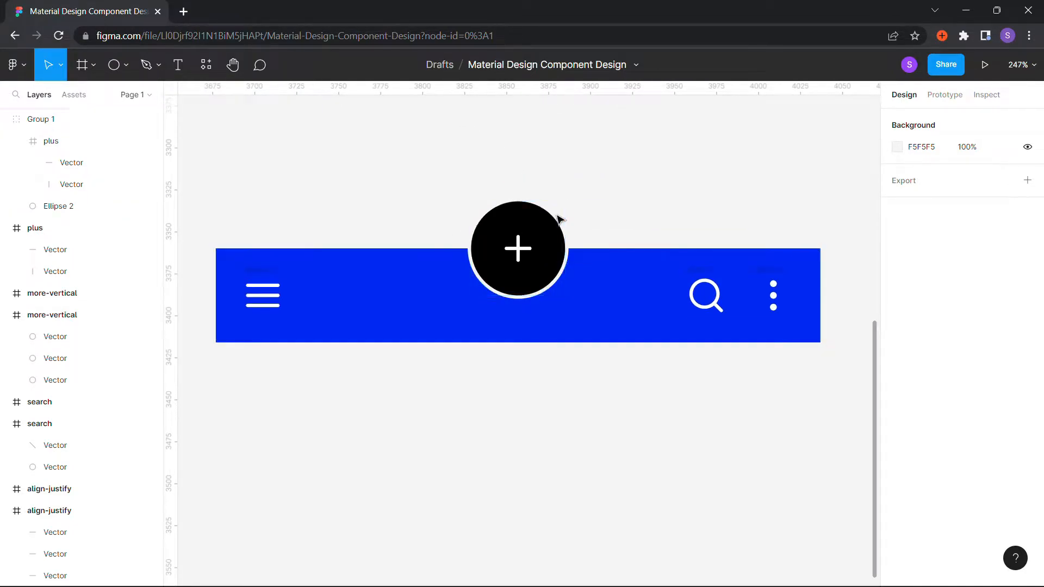
Resize the circle that cuts the lower bar's notch to 62 × 62 and centre it around the black circle.
left_click(545, 233)
double_click(578, 283)
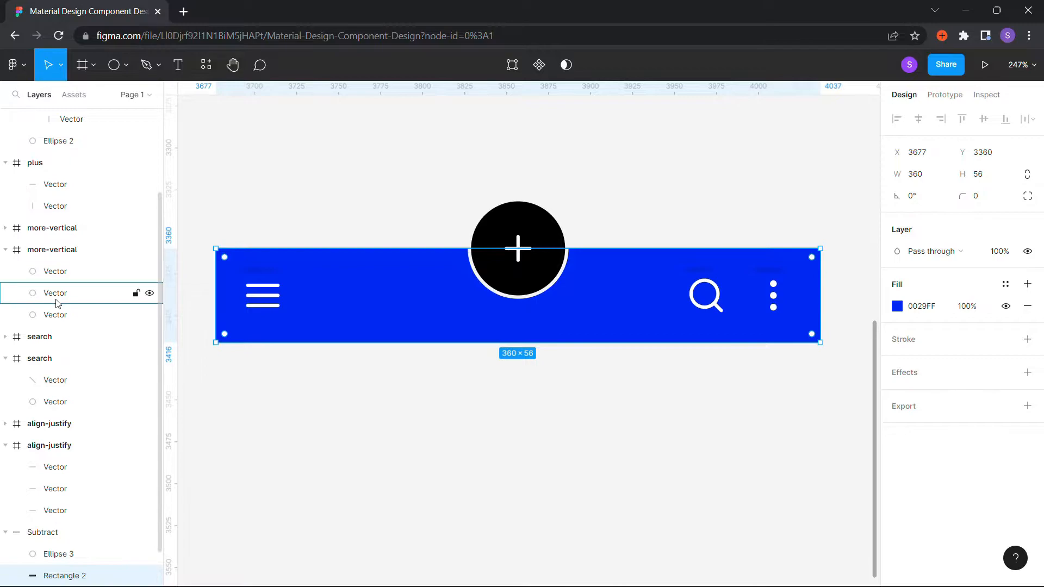
scroll(81, 490, "down", 1)
left_click(53, 517)
key("Return")
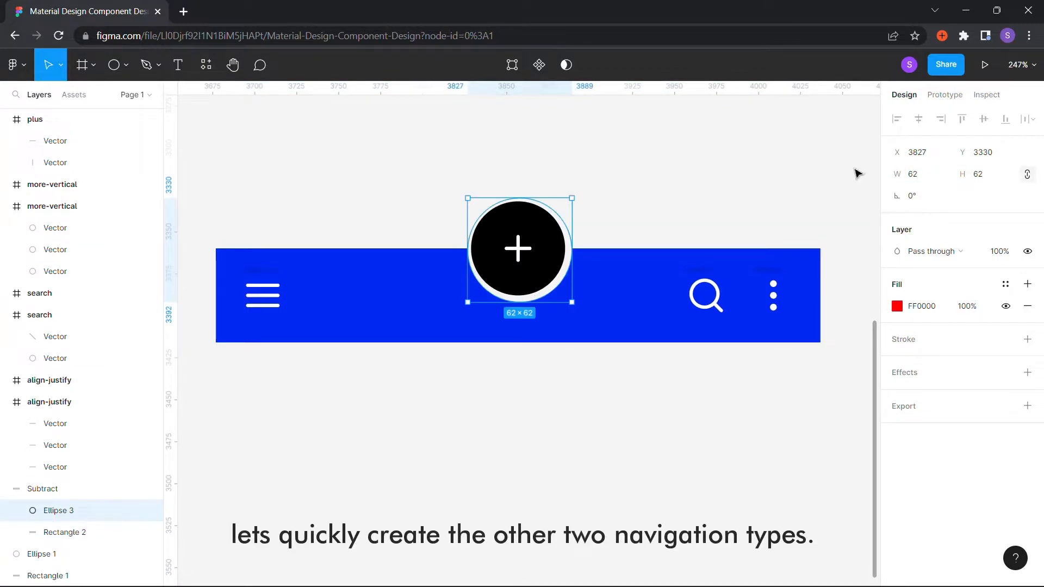
left_click(719, 158)
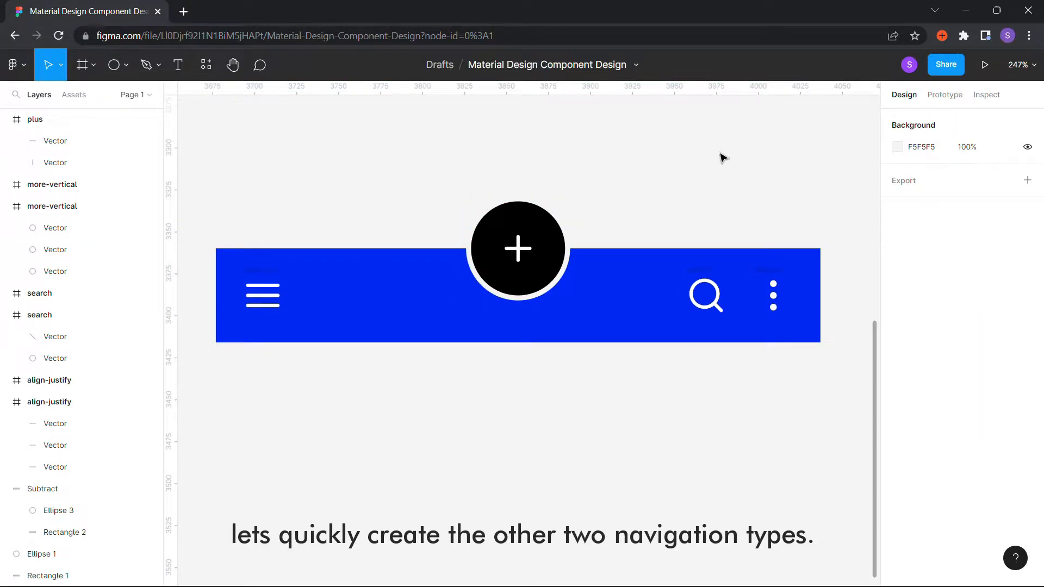
scroll(748, 196, "down", 10, "ctrl")
left_click_drag(481, 286, 707, 360)
left_click_drag(580, 322, 600, 466, "alt")
left_click(605, 257)
key("ctrl+z")
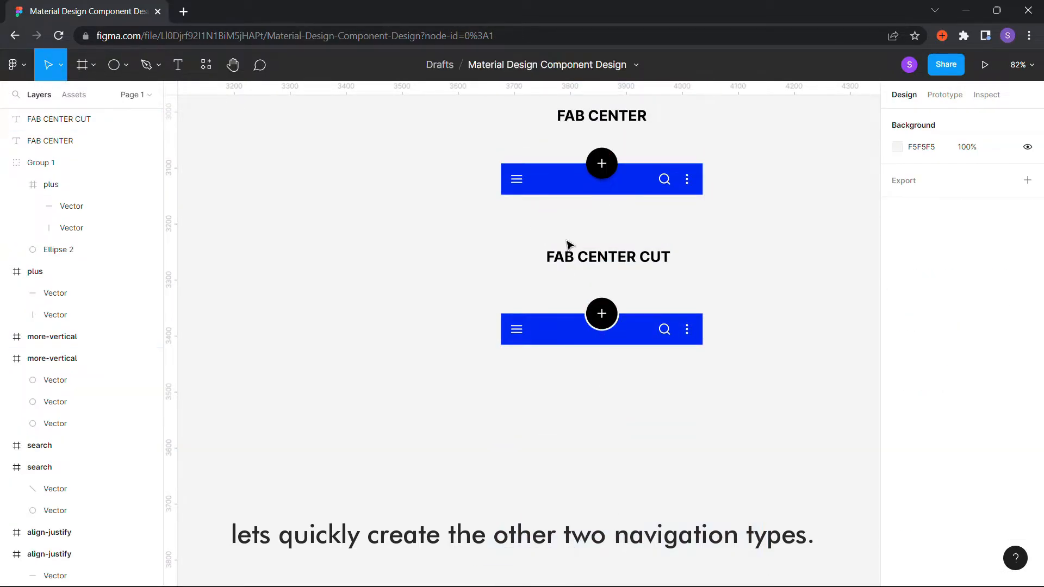
Duplicate the FAB CENTER bar with its heading below the FAB CENTER CUT bar and retitle the copy FAB END.
left_click_drag(477, 105, 808, 240)
left_click_drag(582, 114, 614, 386, "alt")
double_click(619, 384)
left_click(655, 392)
scroll(671, 426, "down", 1)
scroll(664, 468, "up", 1)
scroll(663, 470, "up", 4)
scroll(664, 470, "up", 1)
scroll(665, 462, "down", 1)
Group the FAB END bar's black circle with its plus icon.
left_click(553, 382)
left_click(550, 376, "shift")
left_click(517, 350)
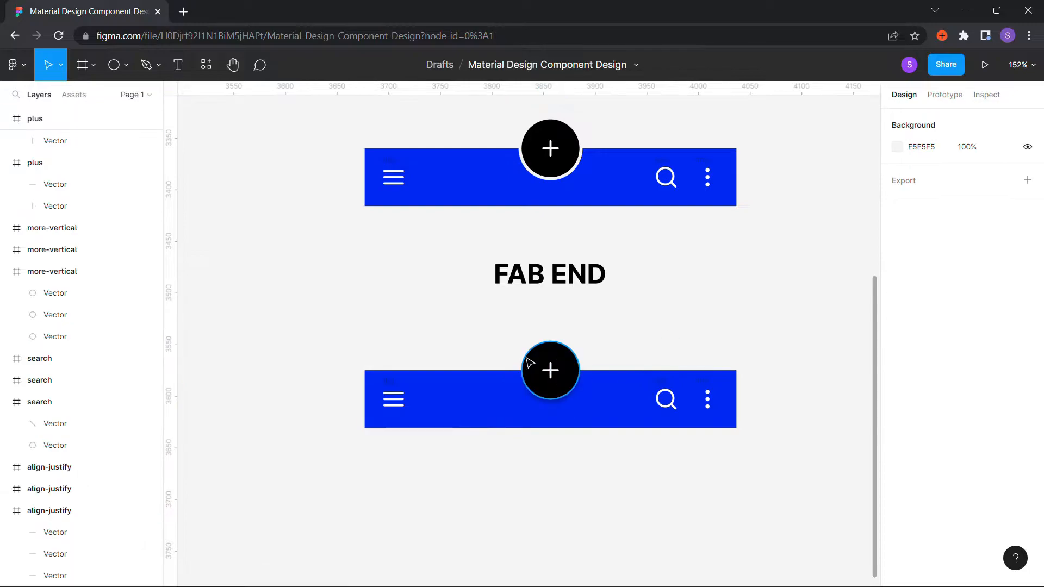
left_click(560, 378)
left_click(547, 375, "shift")
key("ctrl+g")
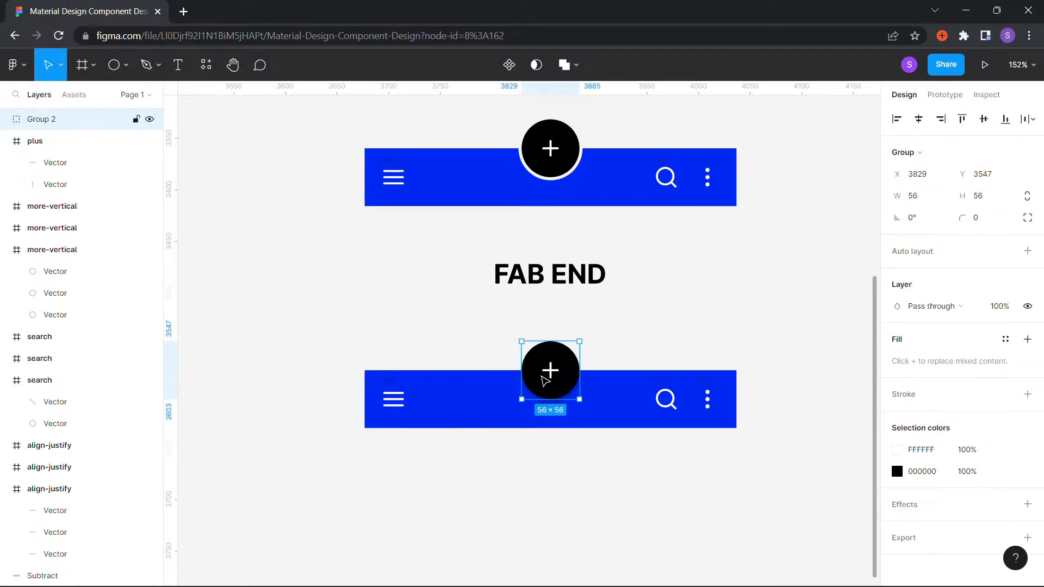
Delete the search, three-dot and hamburger menu icons from the FAB END bar.
left_click(667, 386)
left_click_drag(669, 449, 664, 474)
key("Delete")
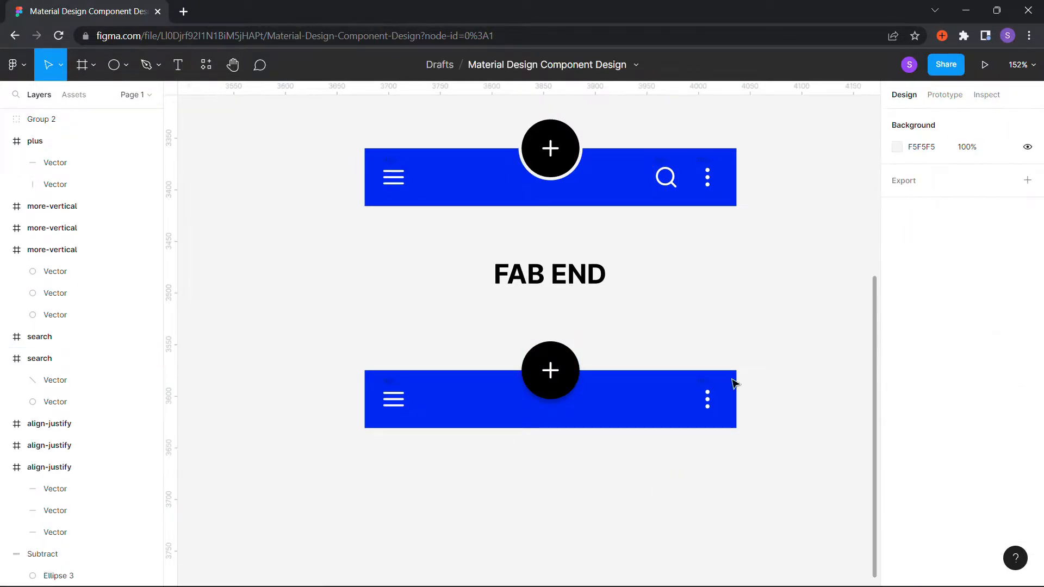
left_click(709, 387)
key("Delete")
left_click(391, 390)
key("Delete")
Move the grouped floating button to the right end of the FAB END bar at X 3965 and ungroup it.
left_click(571, 374)
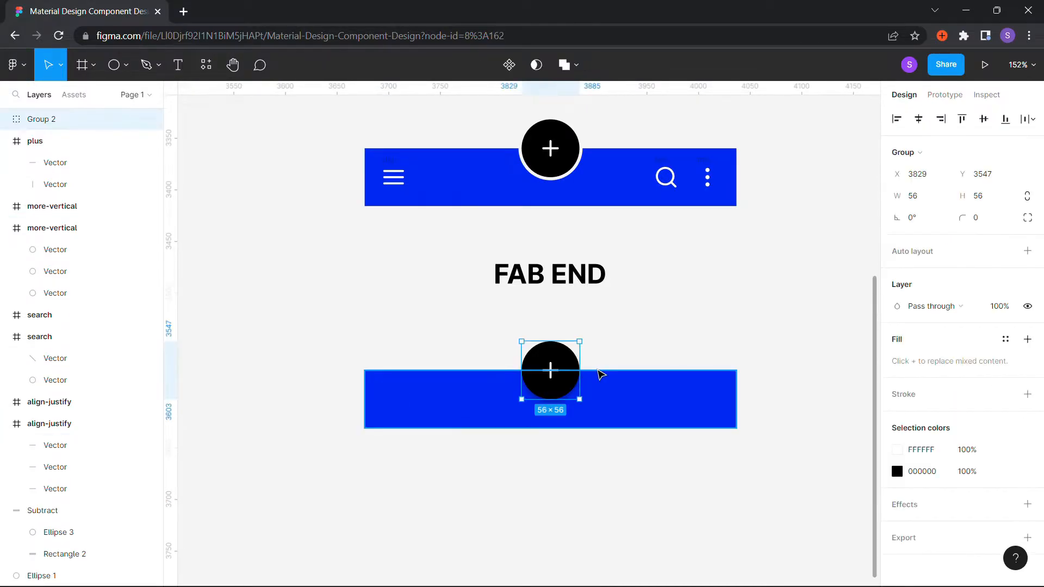
left_click_drag(600, 374, 729, 380)
left_click(776, 349)
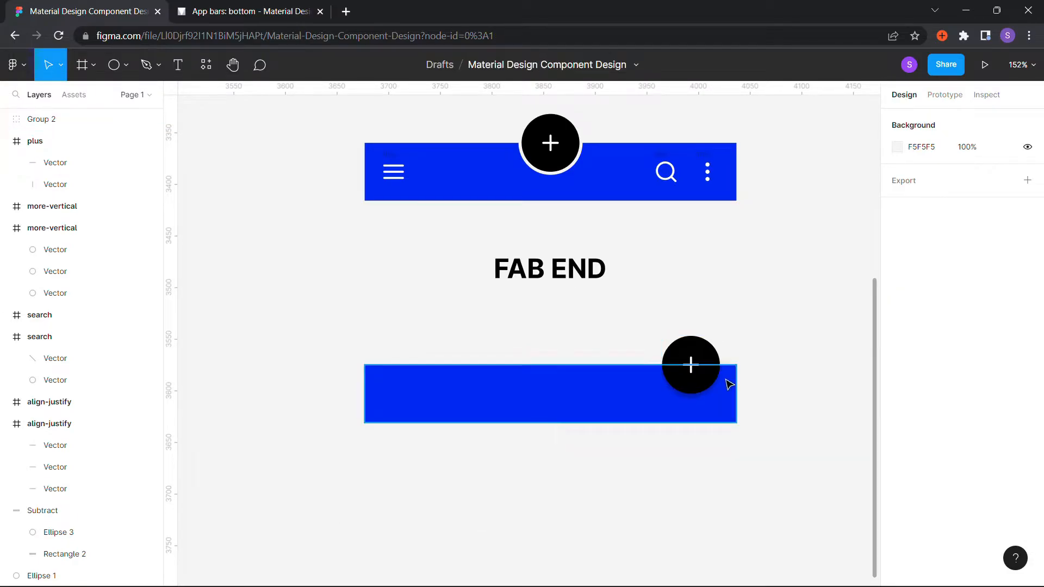
right_click(689, 376)
left_click(694, 355)
left_click(694, 357)
key("Delete")
left_click(206, 65)
left_click(250, 188)
left_click(947, 180)
key("ctrl+z")
key("ctrl+z")
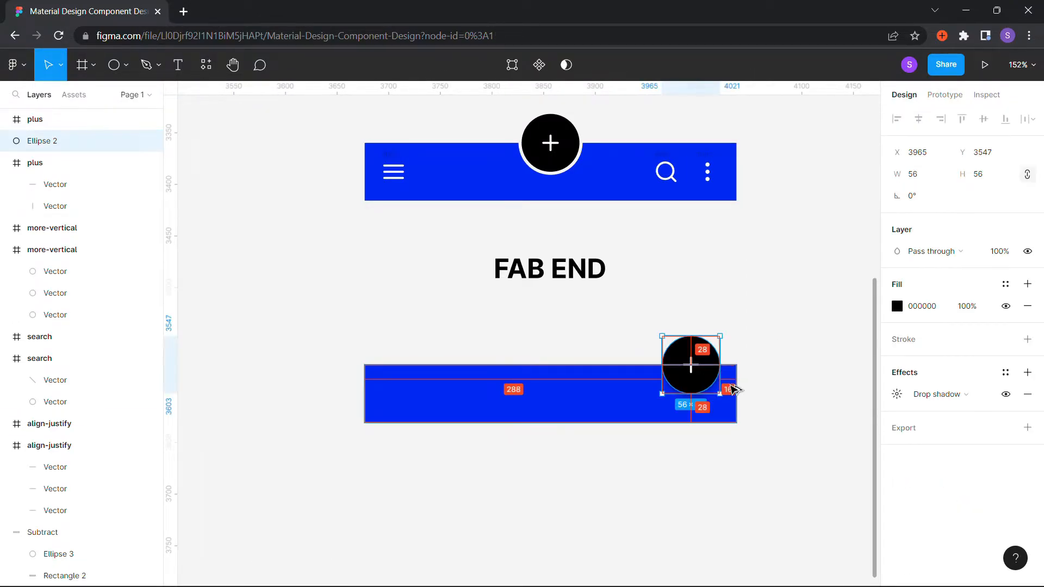
Delete the plus icon on the FAB END bar's circle and insert a reply icon with the Lucide Icons plugin.
left_click(691, 368)
left_click(697, 356)
left_click(695, 357)
key("Delete")
left_click(206, 65)
left_click(389, 190)
type("reply")
left_click(807, 265)
Insert the mail and archive-restore icons from Lucide Icons.
double_click(816, 244)
type("mail")
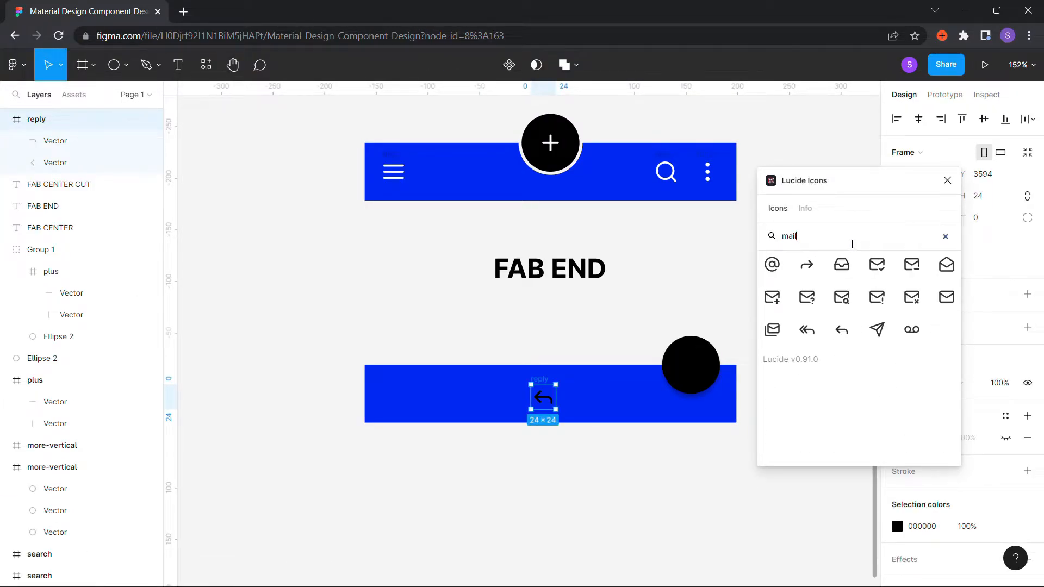
left_click(938, 290)
double_click(820, 235)
type("archive")
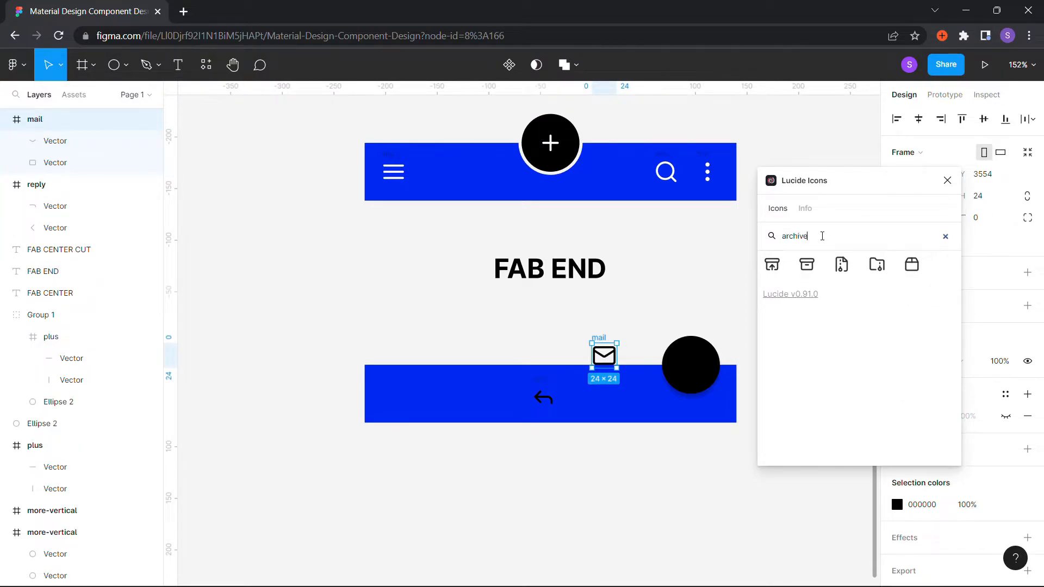
key("Tab")
key("Return")
Insert the tag and trash icons from Lucide Icons and close the plugin.
type("label")
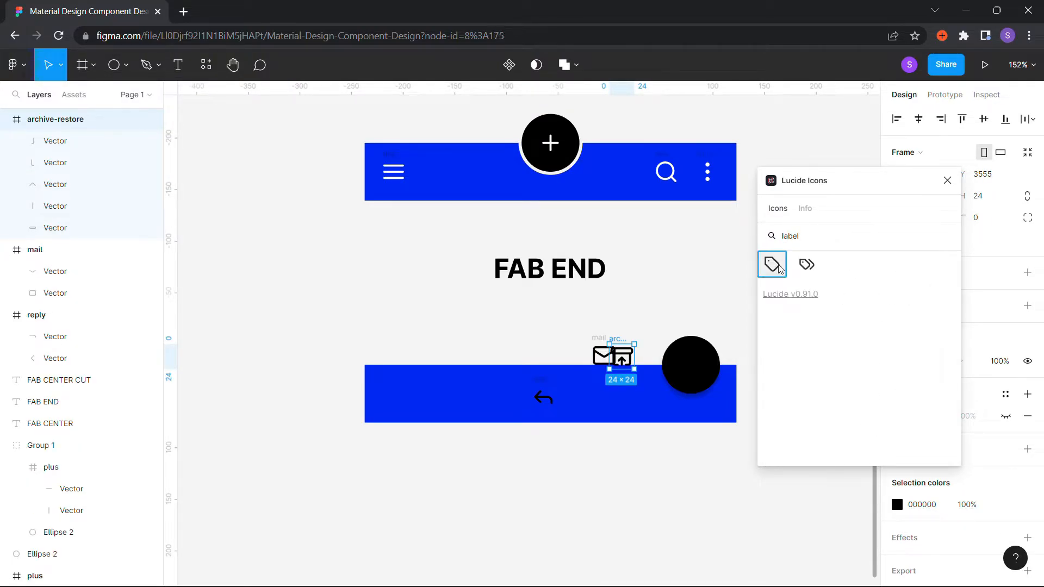
left_click(780, 269)
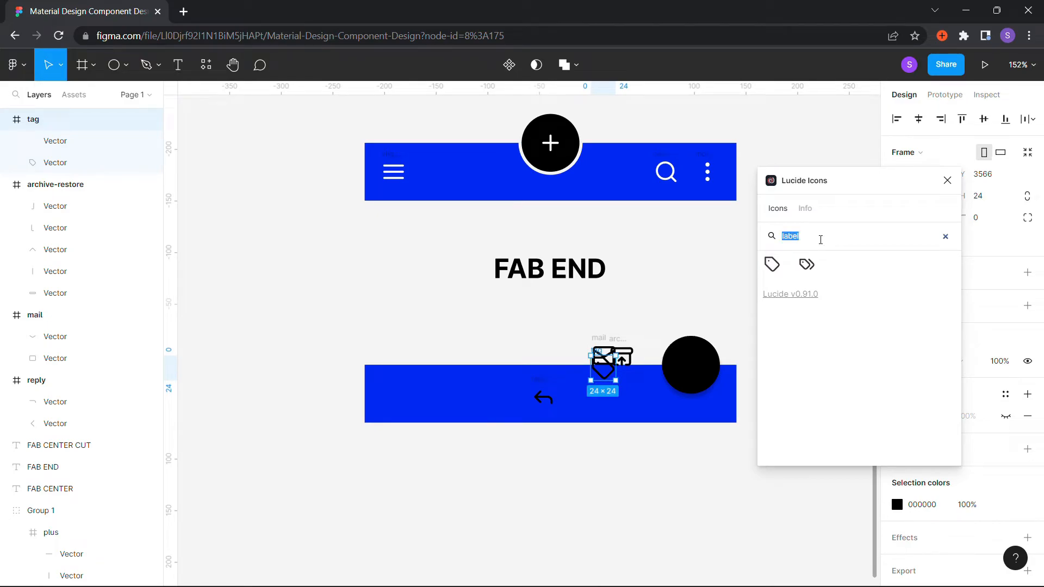
type("delete")
left_click(843, 368)
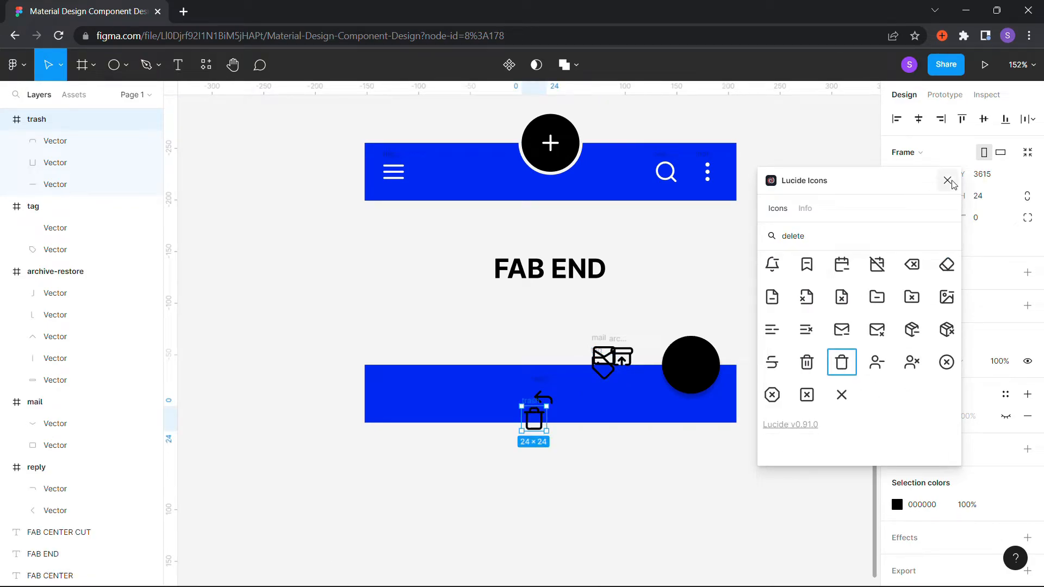
left_click(947, 180)
Centre the reply icon on the FAB END bar's black circle and colour it white (FFFFFF).
left_click_drag(526, 406, 690, 346)
left_click(898, 527)
left_click(734, 522)
left_click(684, 468)
left_click(689, 358)
left_click(789, 311)
Line up the archive, mail, tag and trash icons in a row above the FAB END bar with 24 px spacing.
left_click_drag(602, 356, 514, 387)
left_click_drag(494, 385, 569, 383)
left_click_drag(513, 317, 407, 320)
left_click_drag(428, 379, 443, 341)
left_click(926, 261)
type("24")
key("Return")
left_click(488, 302)
left_click_drag(519, 376, 505, 318)
left_click_drag(563, 377, 544, 320)
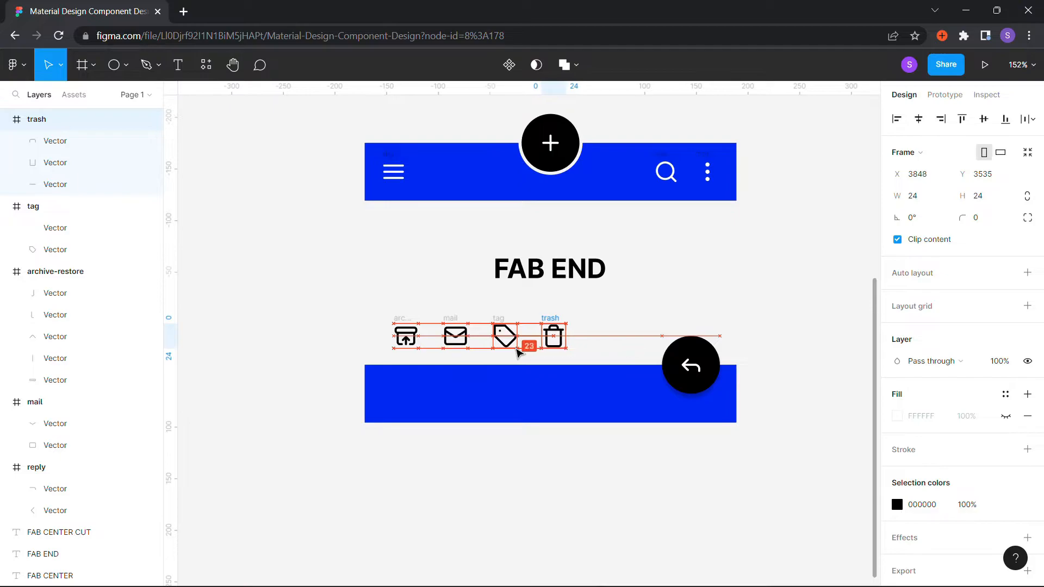
key("Right")
Colour the four action icons white (FFFFFF), place them at the left end of the FAB END bar and group them.
left_click(414, 306)
left_click_drag(350, 299, 573, 359)
left_click(897, 526)
left_click(734, 522)
left_click_drag(466, 332, 486, 397)
key("ctrl+g")
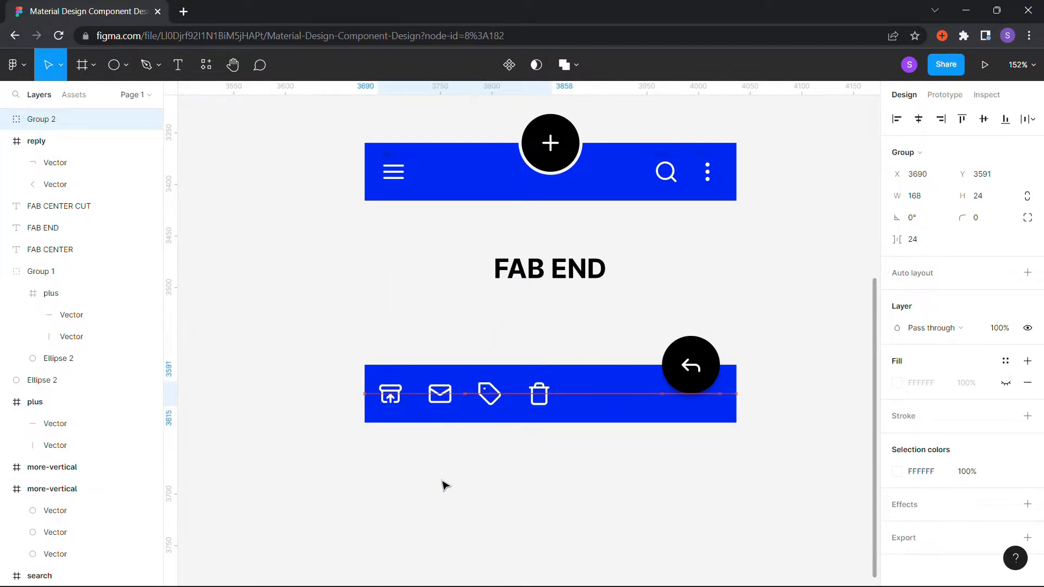
left_click(716, 378)
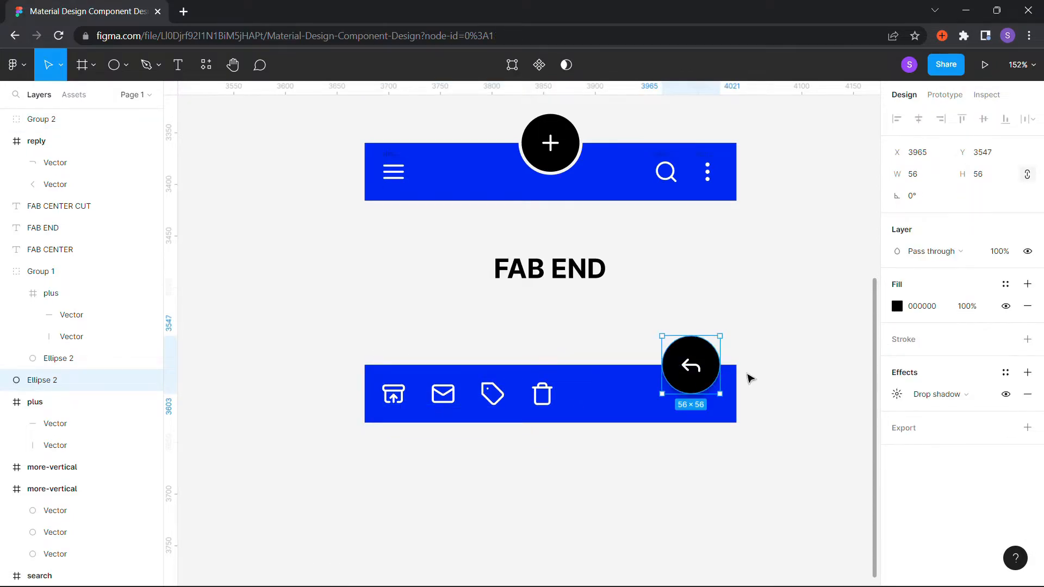
left_click(764, 396)
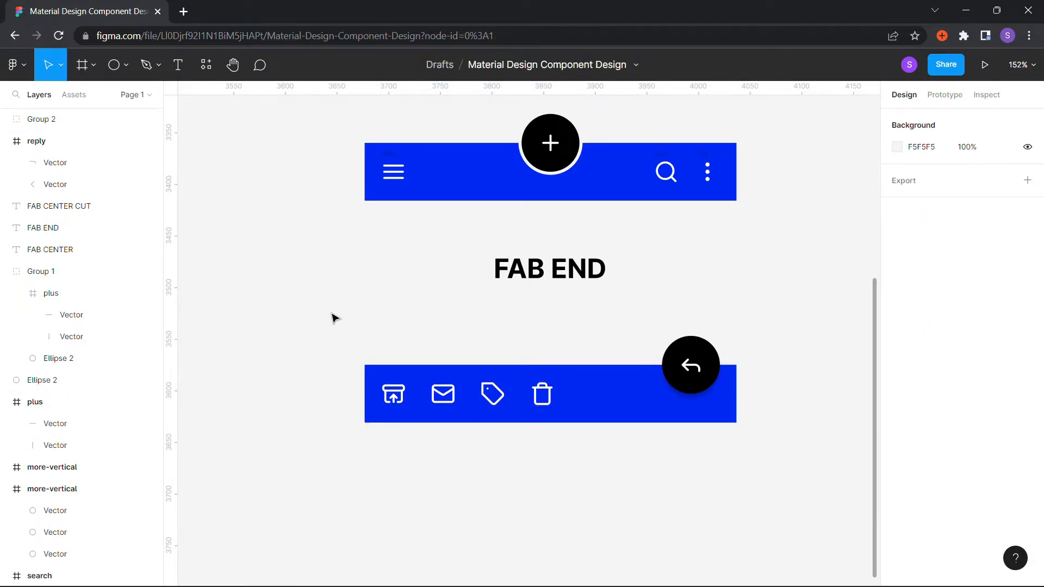
Position the FAB END heading vertically midway between the bars above and below it, 72 px from each.
scroll(546, 444, "down", 3)
scroll(519, 370, "down", 5)
left_click_drag(540, 317, 542, 331)
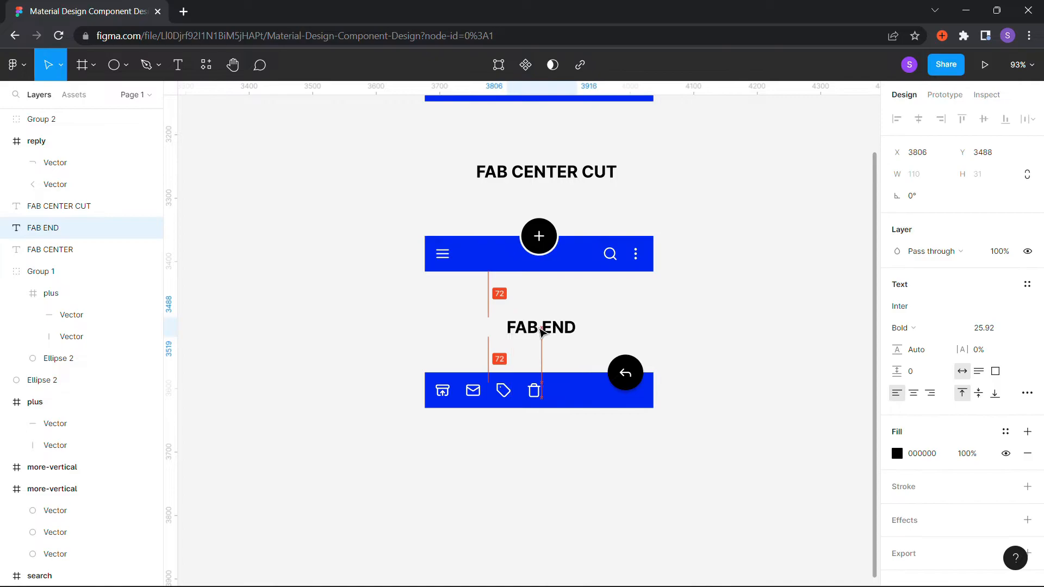
left_click(684, 343)
Duplicate the FAB END heading and bar directly below the original and retitle the copy NO FAB.
left_click_drag(387, 299, 764, 390)
key("ctrl+d")
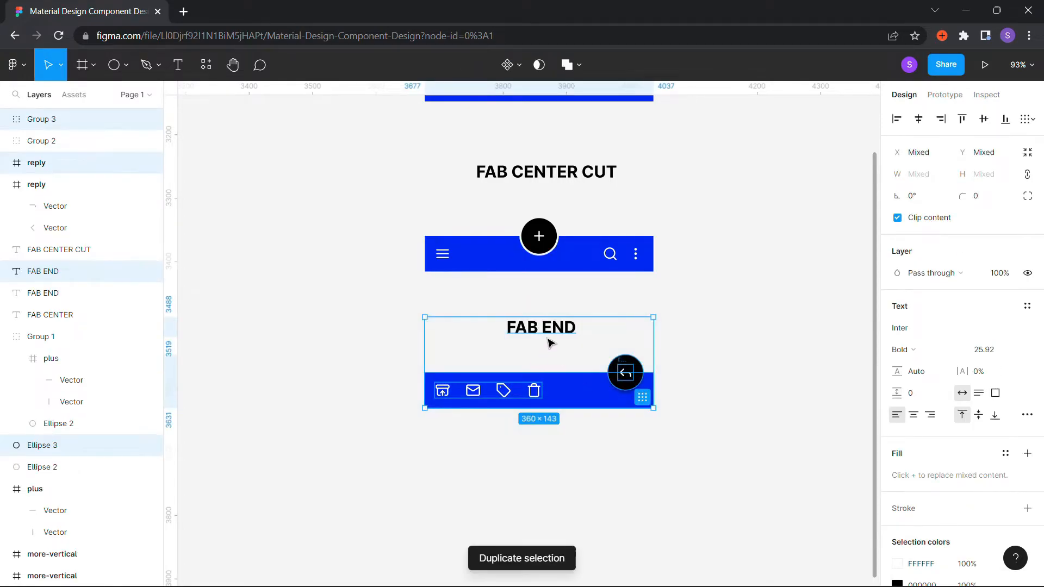
left_click_drag(538, 355, 540, 491)
scroll(542, 469, "down", 2)
left_click(497, 327)
double_click(533, 331)
type("NO FAB")
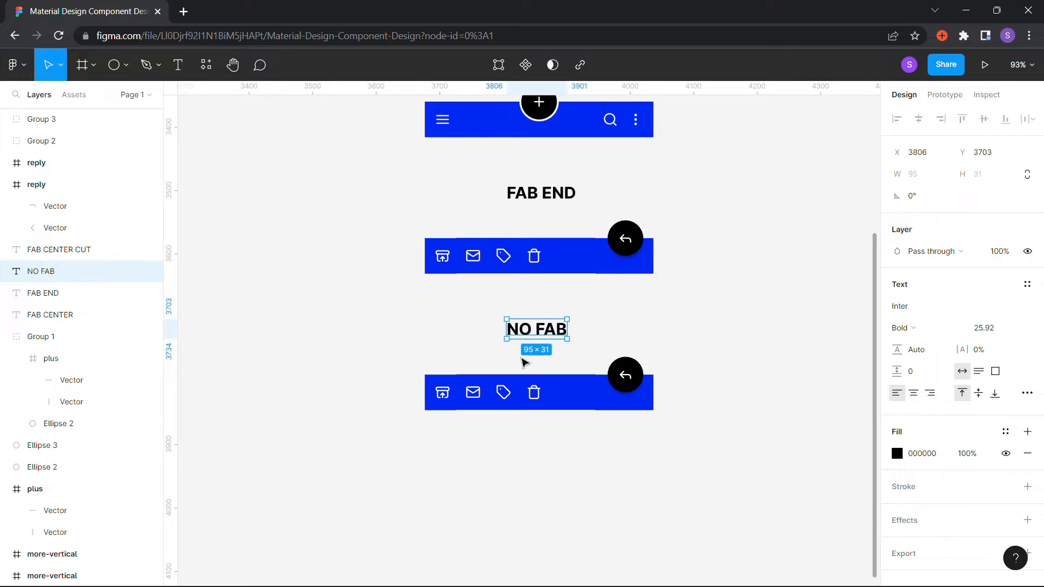
Delete the black circle and its reply icon from the NO FAB bar.
left_click(625, 375)
left_click(533, 392)
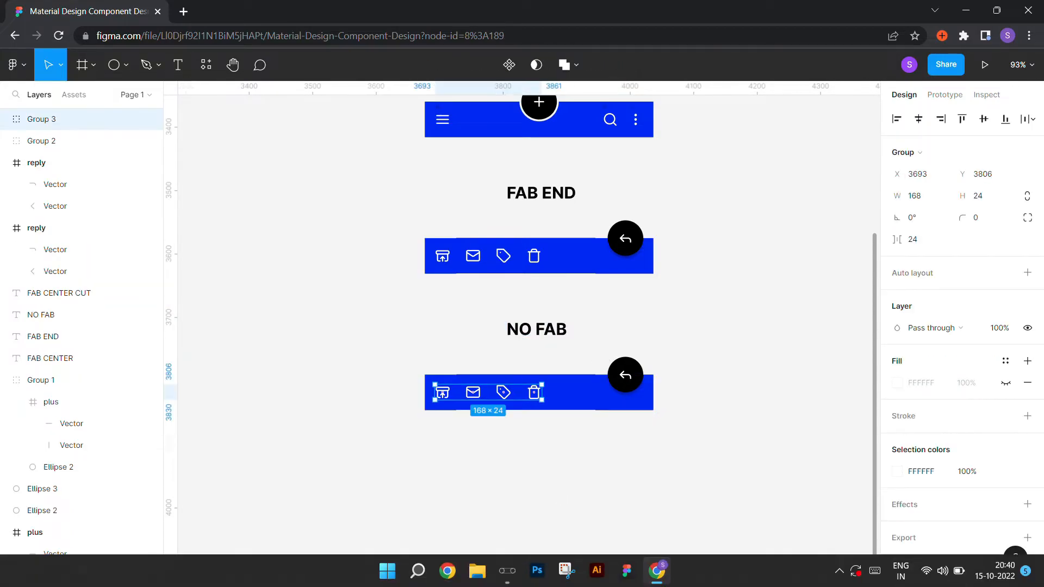
left_click(625, 384)
key("Delete")
left_click(625, 375)
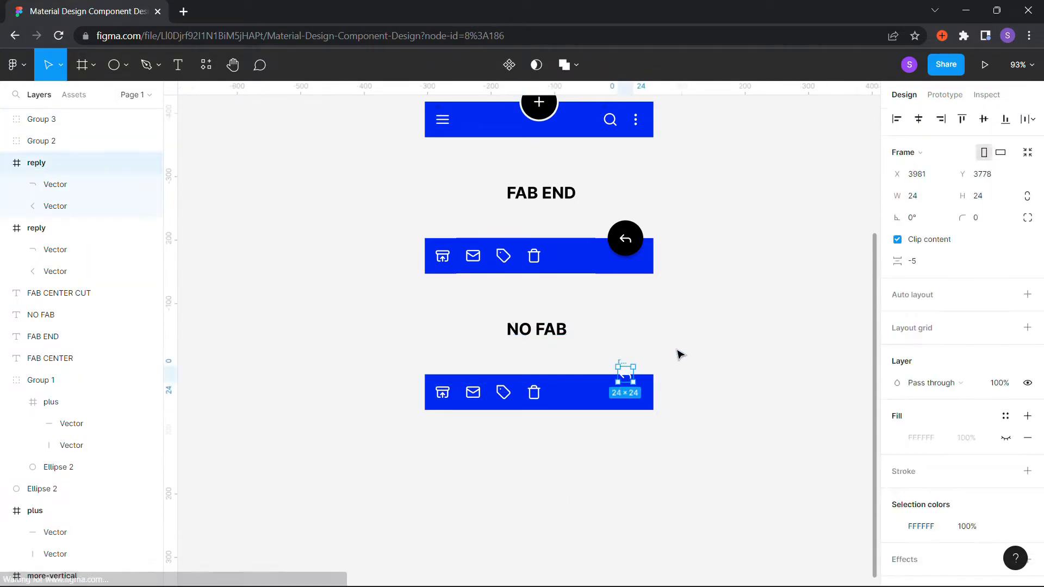
key("Delete")
Align the group of four action icons to the right end of the NO FAB bar.
left_click(500, 394)
left_click(632, 395, "shift")
left_click(941, 119)
left_click(751, 316)
left_click(617, 395)
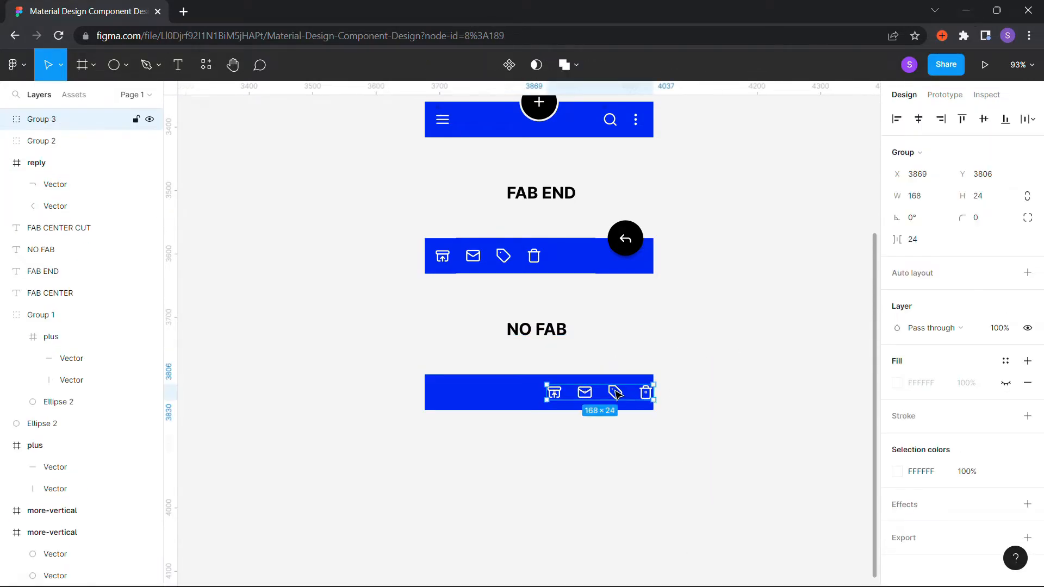
left_click(726, 343)
Copy the hamburger menu icon from the FAB CENTER CUT bar to the left end of the NO FAB bar.
left_click(442, 119)
key("ctrl+d")
left_click_drag(688, 116, 442, 386)
left_click(674, 445)
Place a separately grouped copy of each of the four bar variants, without headings, in a column beside the originals.
scroll(625, 420, "down", 1)
scroll(624, 421, "down", 3)
scroll(756, 359, "up", 1)
left_click(573, 141)
left_click(466, 158)
scroll(462, 147, "left", 3)
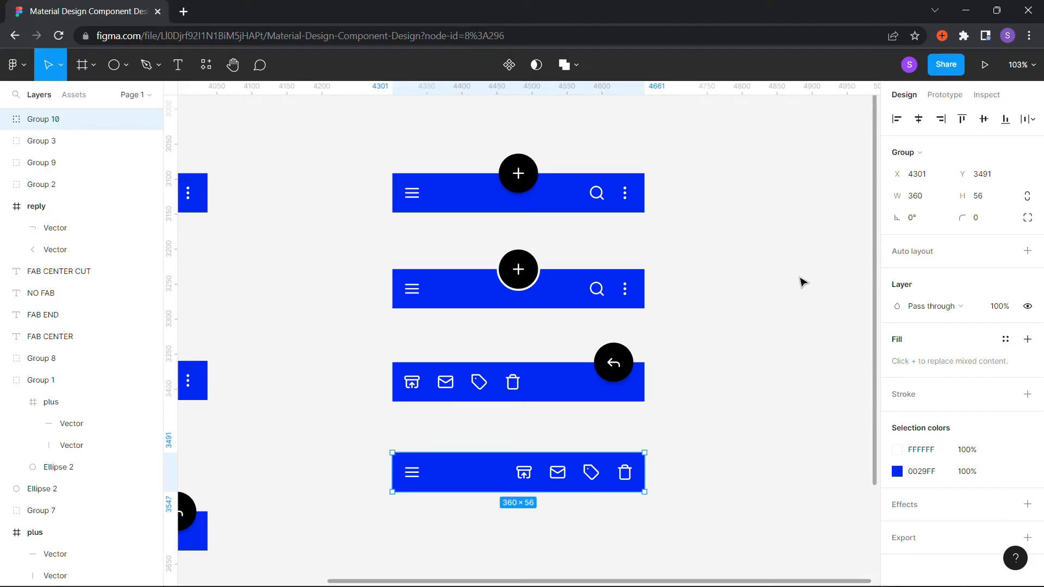
Turn the four grouped bar copies into multiple separate components.
left_click(799, 279)
left_click_drag(373, 121, 709, 543)
left_click(511, 65)
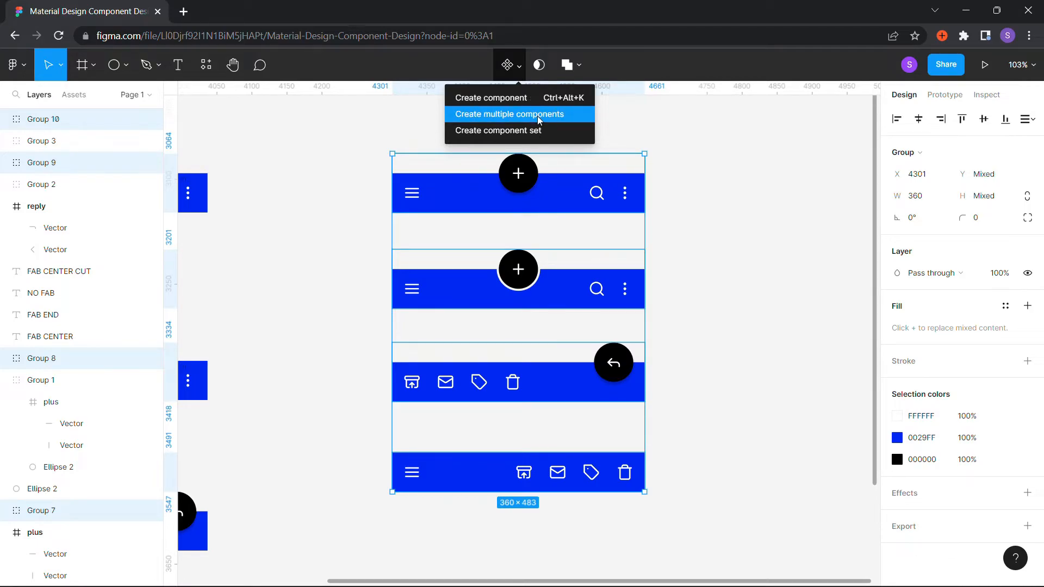
left_click(505, 114)
left_click(494, 150)
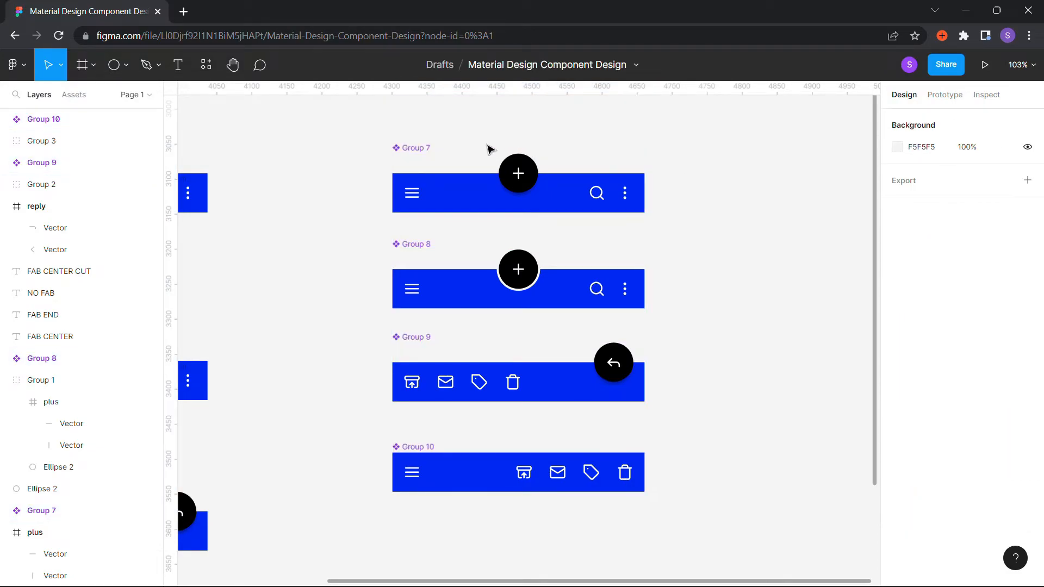
Combine the four bar components as variants and rename the component set FAB Bottom Bar.
left_click(419, 148)
left_click_drag(628, 363, 699, 542)
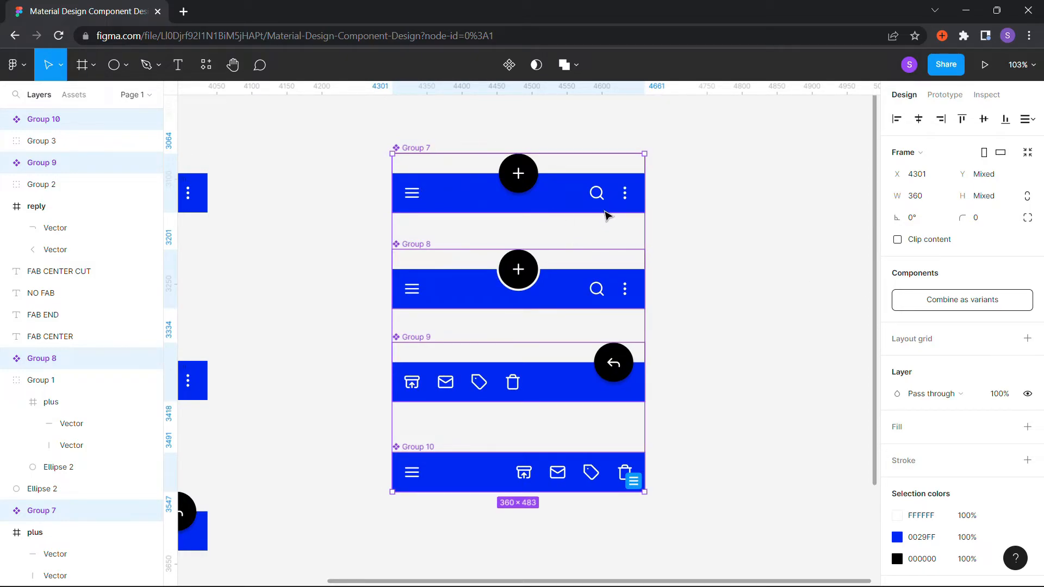
left_click(987, 306)
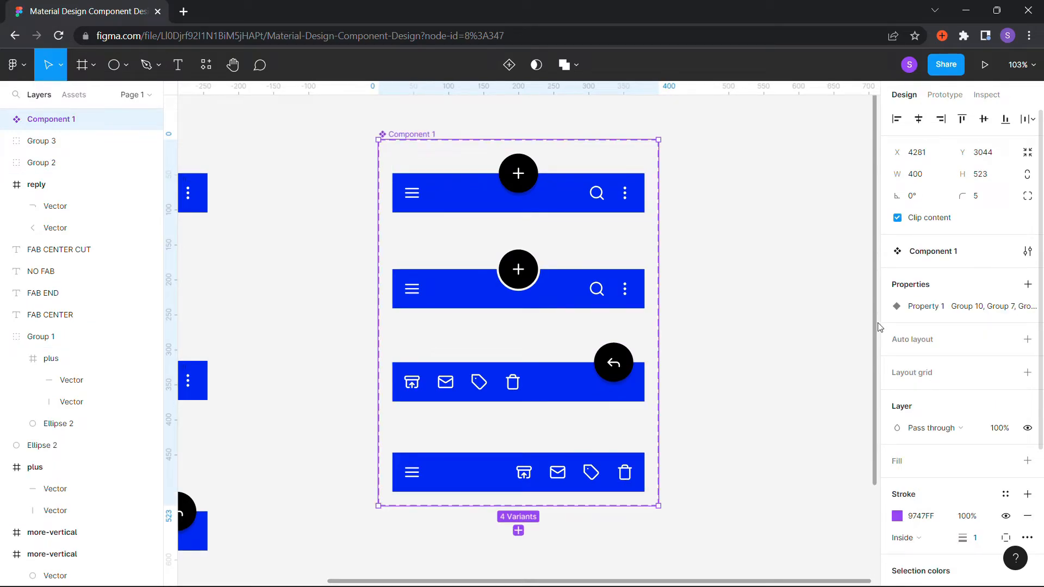
double_click(405, 133)
type("FAB B")
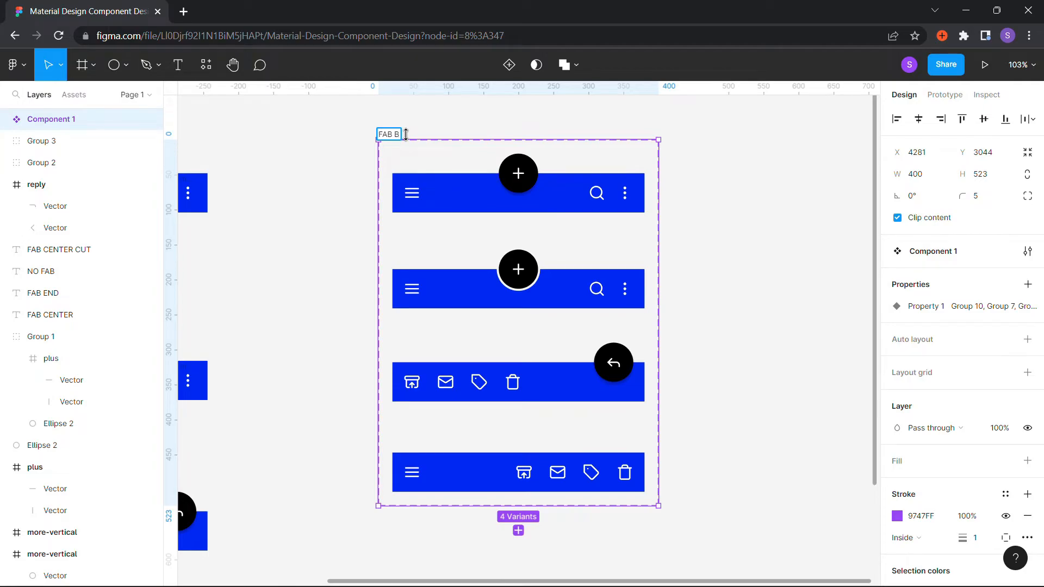
type("ottom Bar")
key("Return")
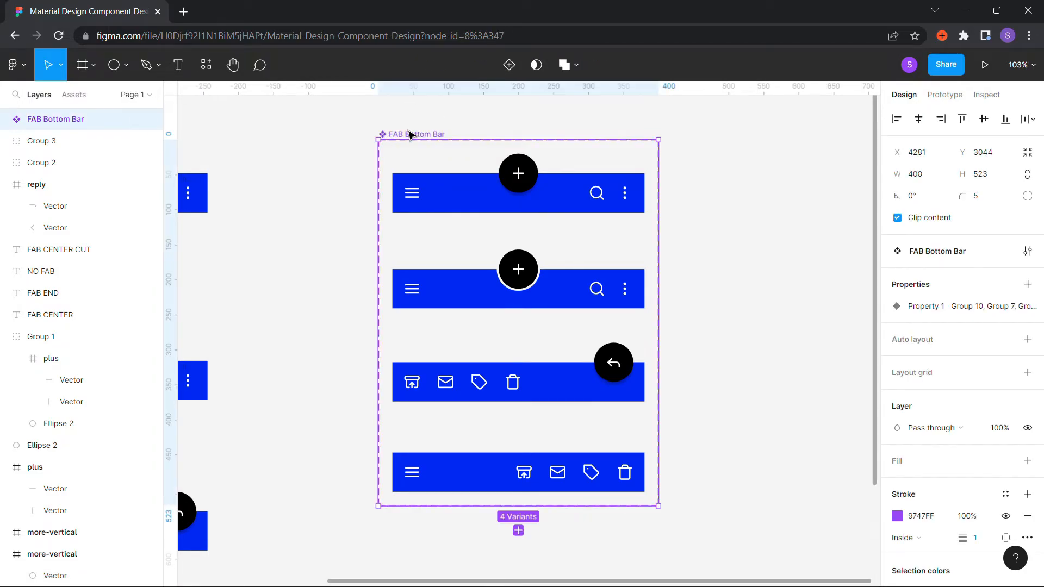
Set Property 1 to FAB CENTER for the overlapping-button variant and to FAB CENTER CUT for the notched variant.
left_click(511, 186)
left_click(961, 352)
type("FAB CENTER")
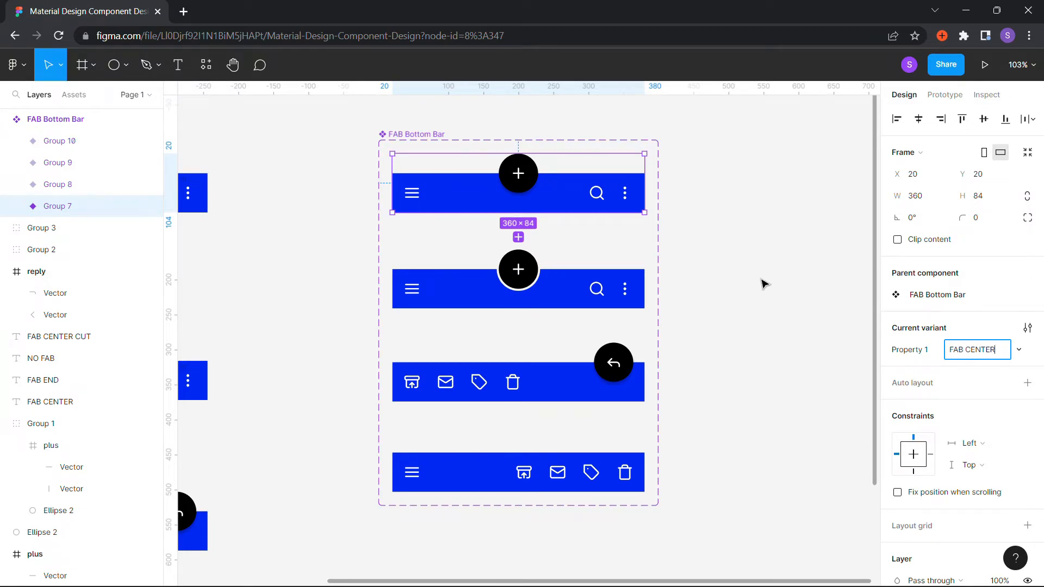
left_click(755, 274)
left_click(596, 287)
left_click(973, 349)
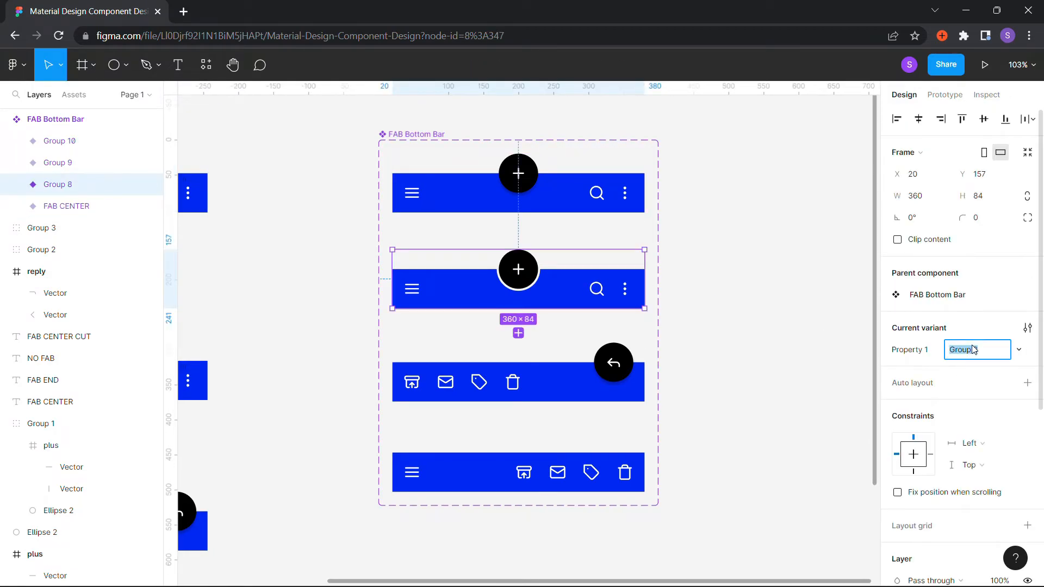
type("FAB CENTER CUT")
Set Property 1 of the variant with the reply button to FAB END.
left_click(555, 399)
left_click(985, 354)
type("FAB")
key("BackSpace")
left_click(733, 375)
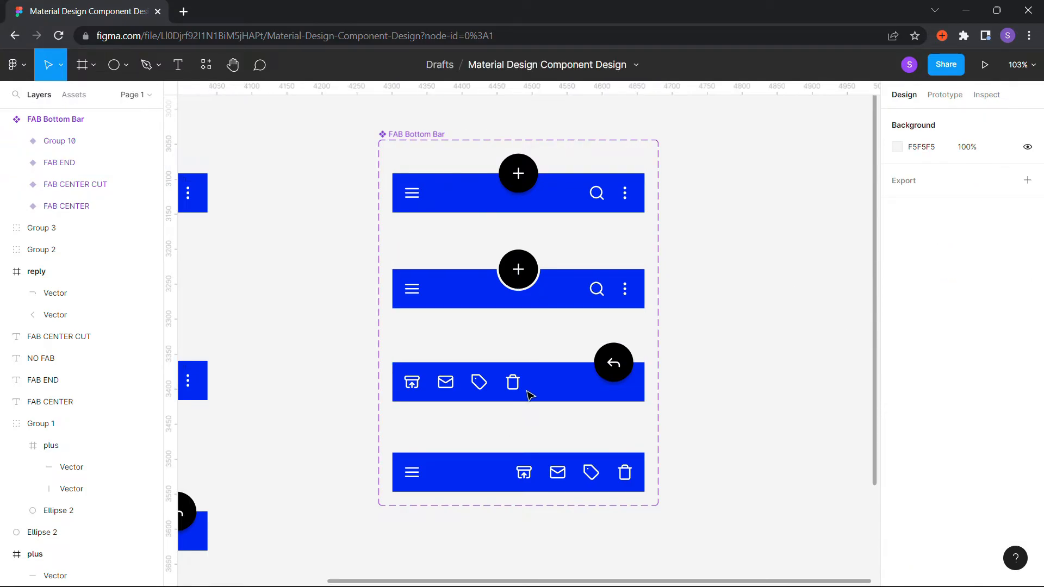
Set Property 1 of the lowest variant, the bar without a floating button, to NO FAB.
left_click(542, 471)
left_click(995, 354)
key("BackSpace")
key("BackSpace")
key("BackSpace")
key("Return")
left_click(1028, 327)
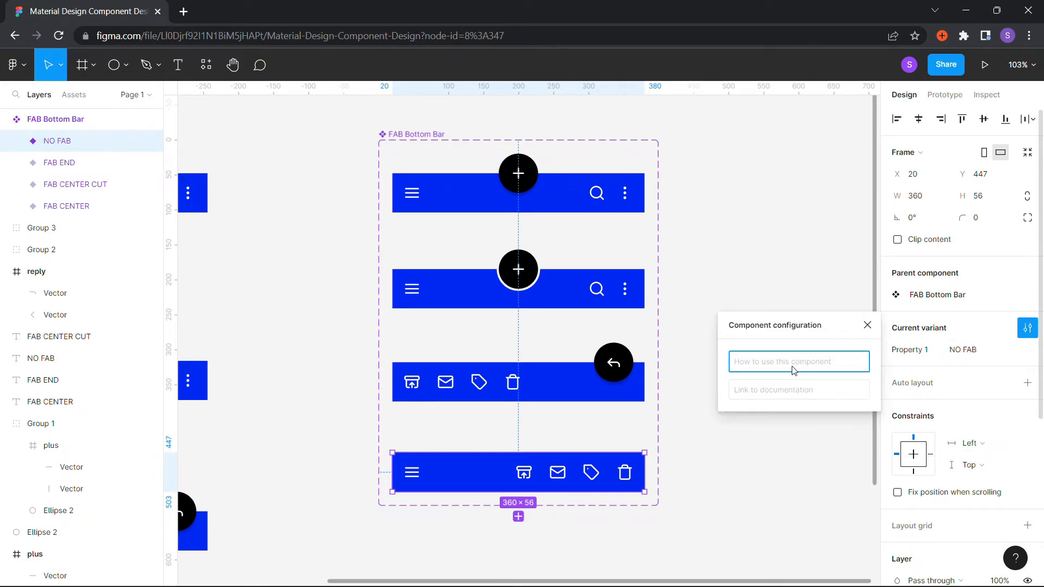
left_click(868, 326)
left_click(1027, 327)
left_click(771, 267)
left_click(441, 130)
left_click(817, 227)
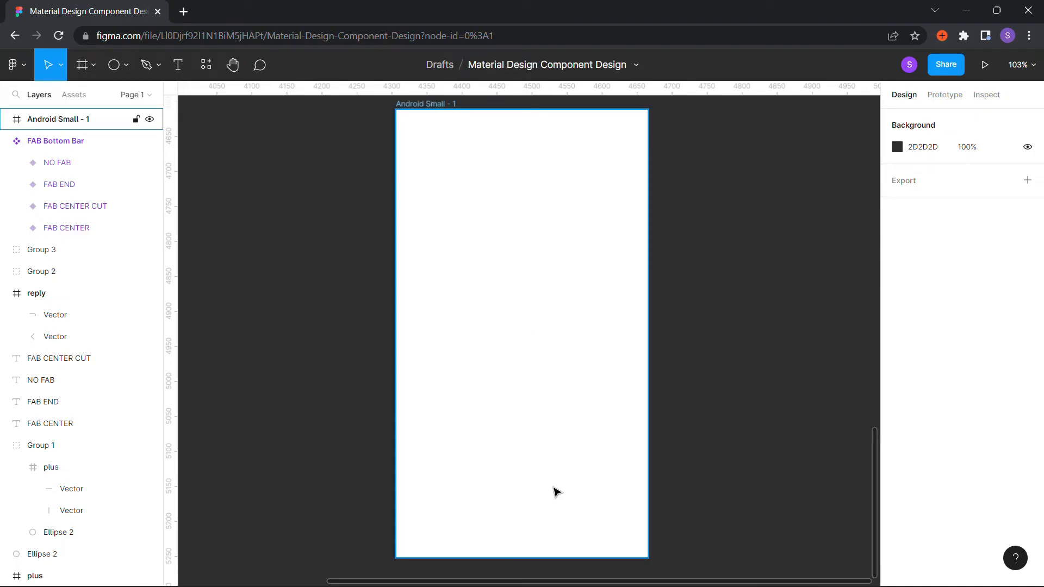
Place an instance of the FAB Bottom Bar component along the bottom edge of the Android Small - 1 frame.
left_click(788, 422)
left_click(482, 154)
left_click(706, 318)
left_click(74, 95)
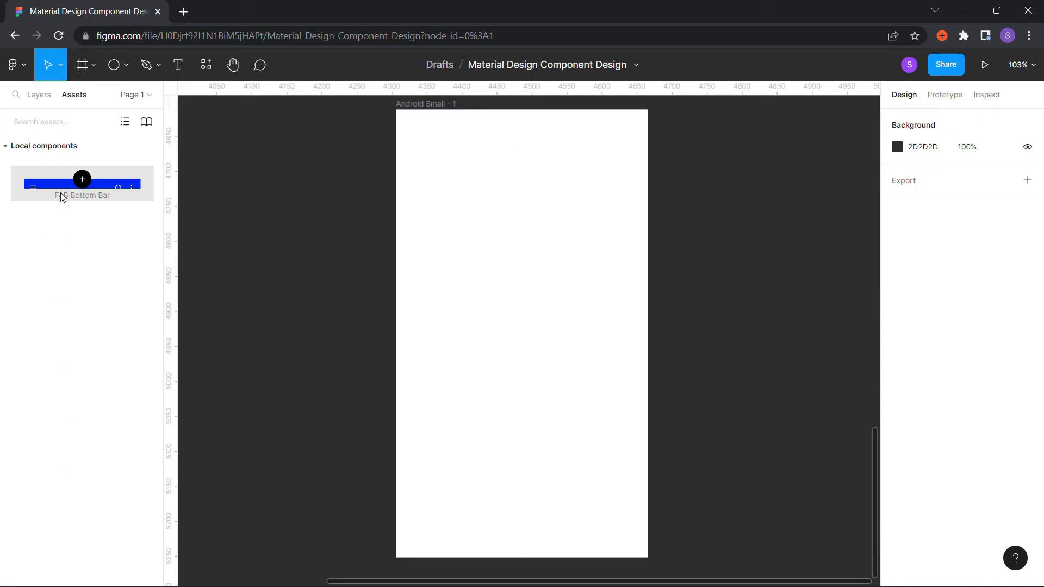
left_click_drag(97, 186, 552, 540)
left_click(556, 496)
left_click(546, 522)
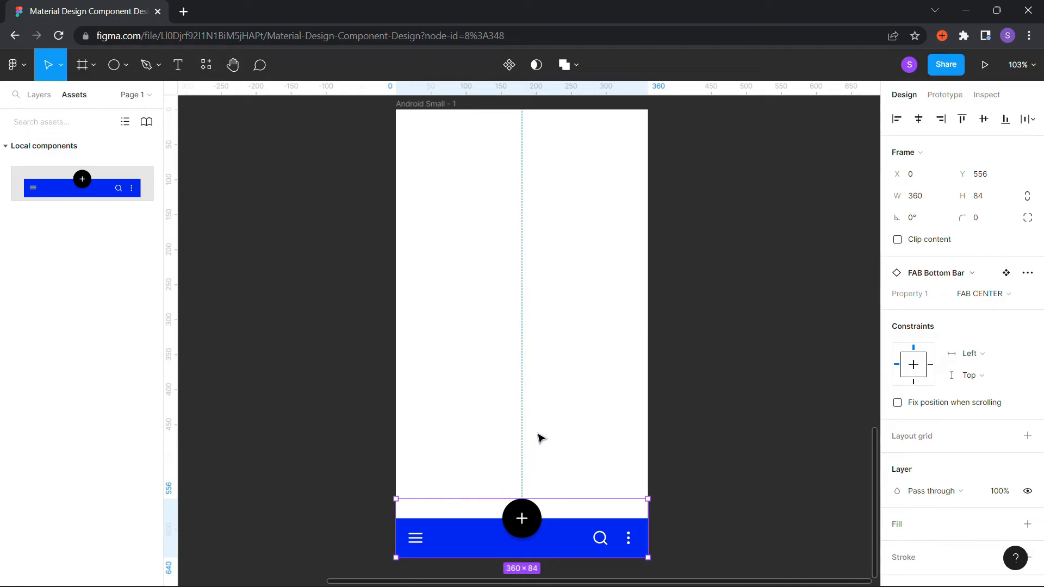
Try the NO FAB and FAB END variants on the bar instance, aligning each to the bottom of the frame.
left_click(1002, 294)
left_click(1005, 273)
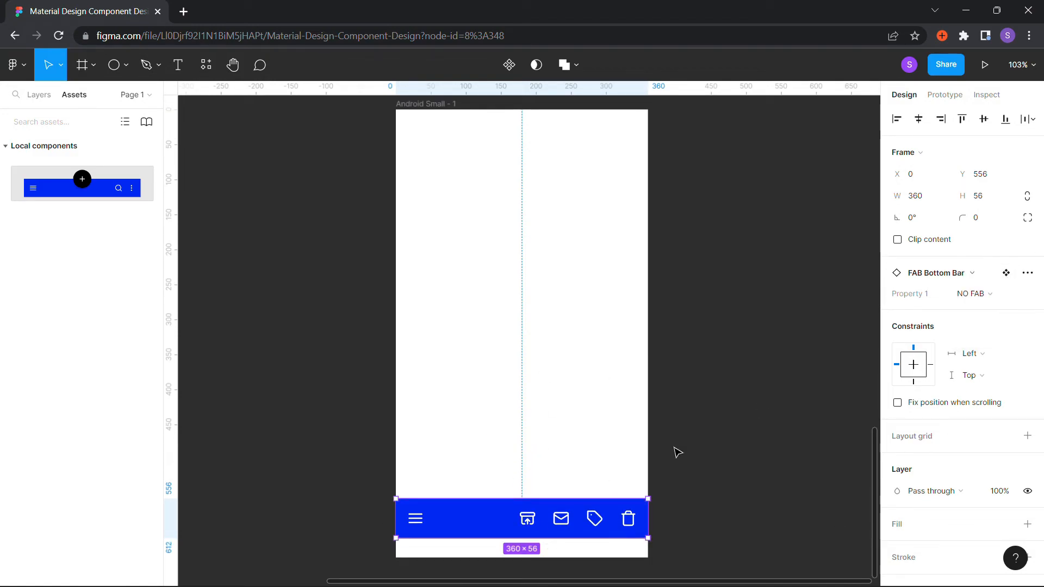
left_click(1005, 119)
left_click(985, 293)
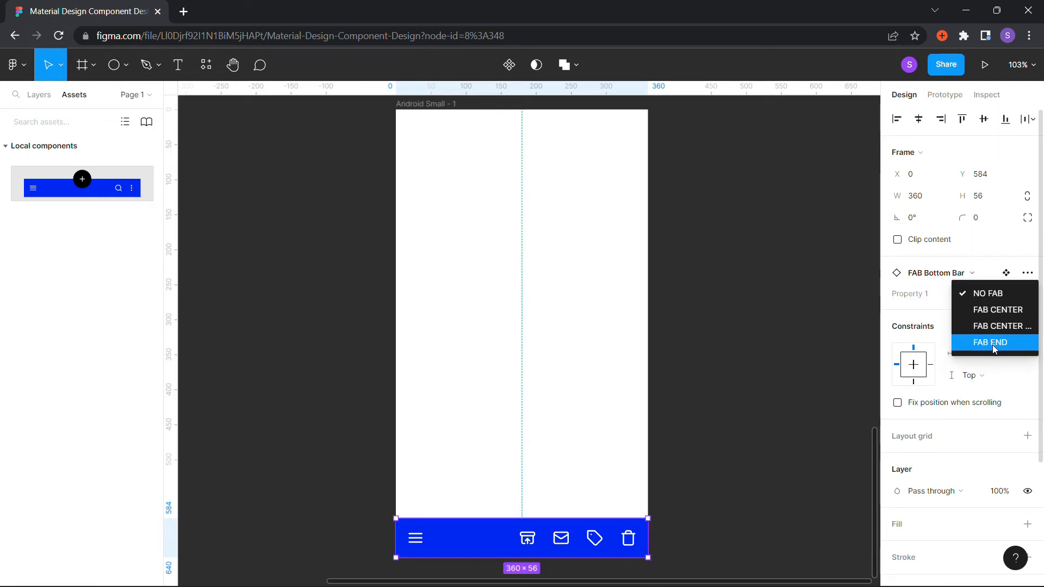
left_click(990, 342)
left_click(1005, 119)
Switch the bar instance's Property 1 to FAB CENTER CUT.
left_click(988, 294)
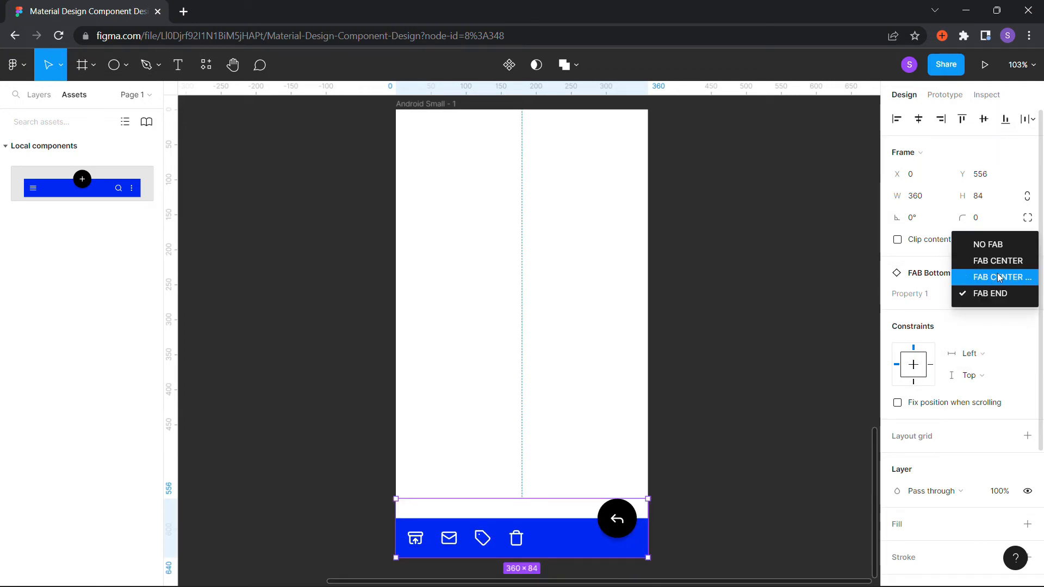
left_click(990, 276)
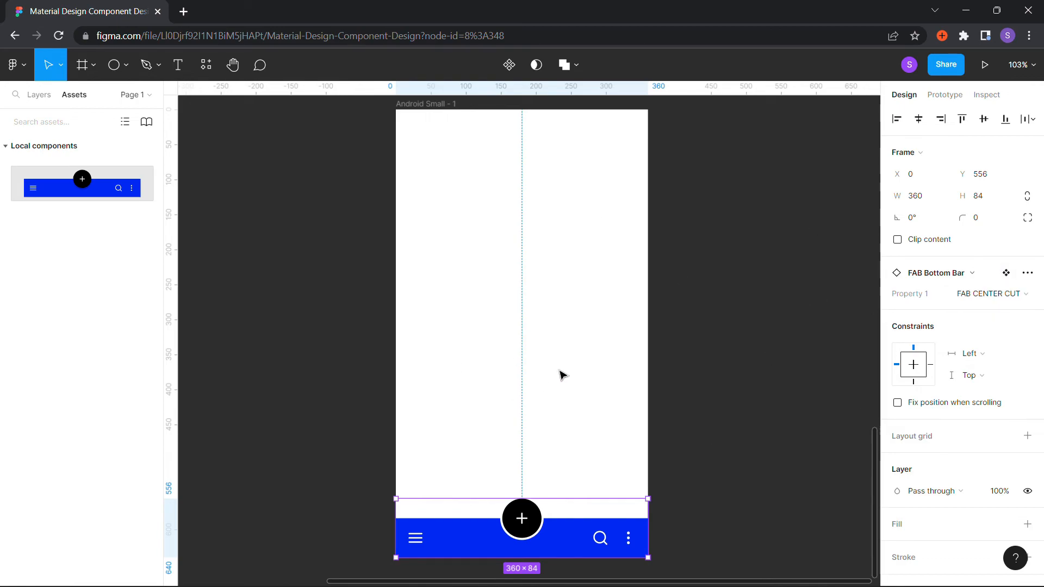
Recolor the bar instance's blue background to the dark shade 201E28.
scroll(962, 337, "down", 3)
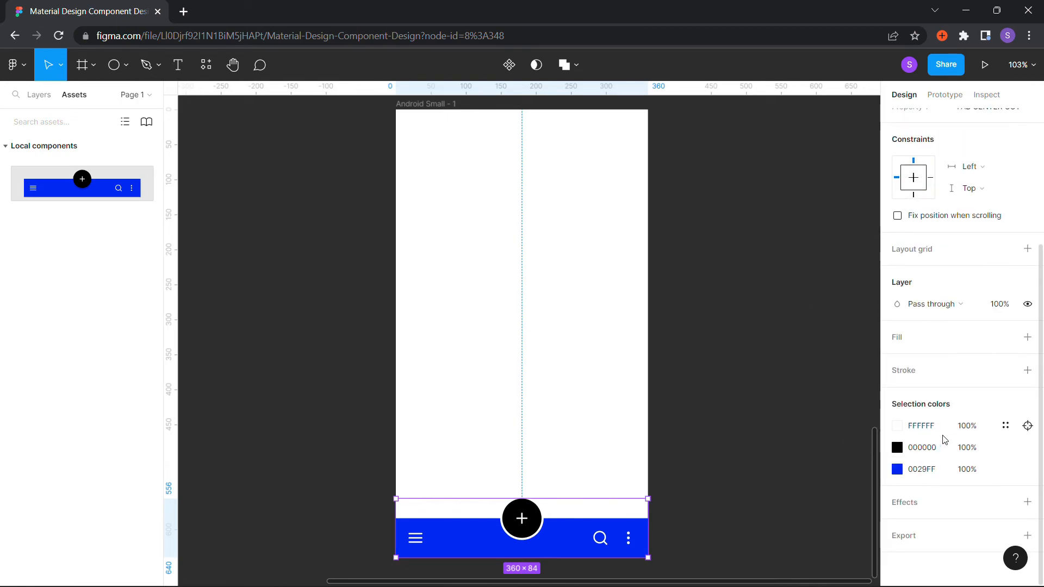
left_click(903, 471)
mouse_move(831, 425)
left_mouse_down()
mouse_move(876, 431)
mouse_move(759, 428)
mouse_move(833, 427)
left_mouse_up()
left_click_drag(779, 377, 760, 389)
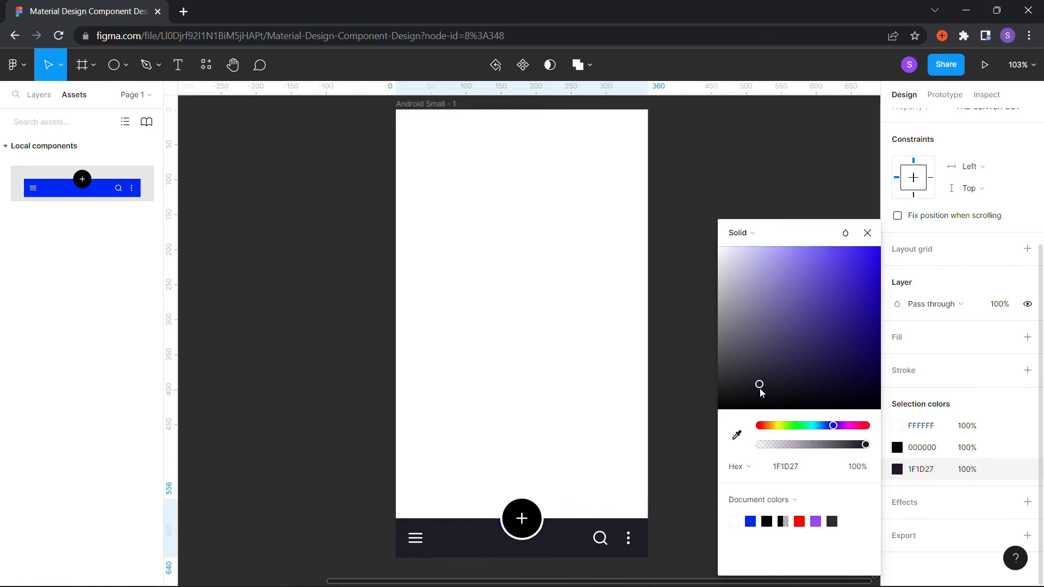
Recolor the black floating button of the bar instance to a saturated magenta pink and deselect the bar.
left_click(897, 448)
left_click(795, 426)
left_click_drag(813, 348, 705, 442)
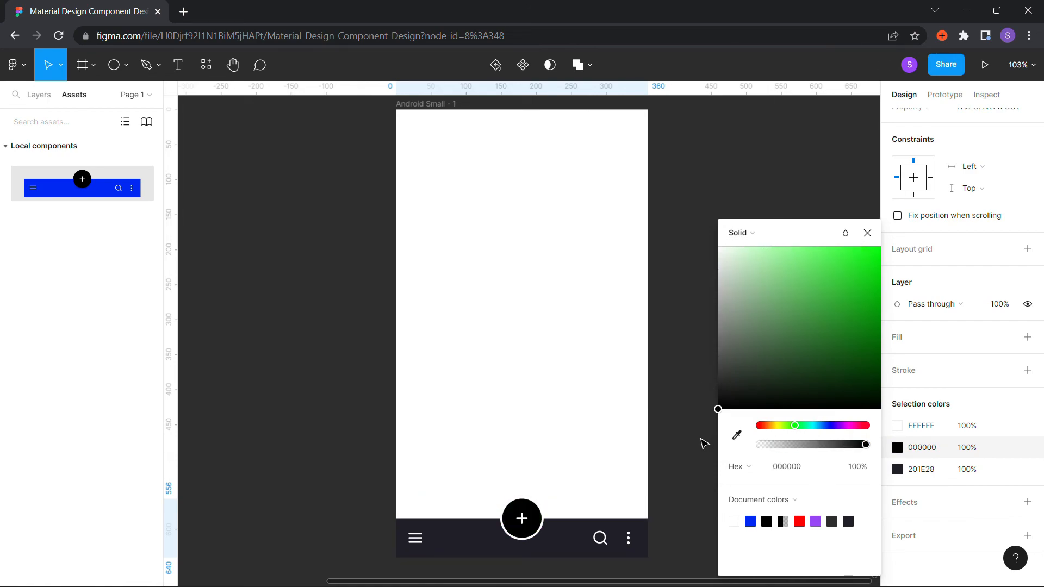
left_click_drag(789, 358, 834, 364)
left_click_drag(823, 429, 846, 426)
left_click_drag(835, 363, 886, 275)
left_click_drag(846, 425, 860, 428)
left_click(703, 226)
scroll(561, 438, "down", 1)
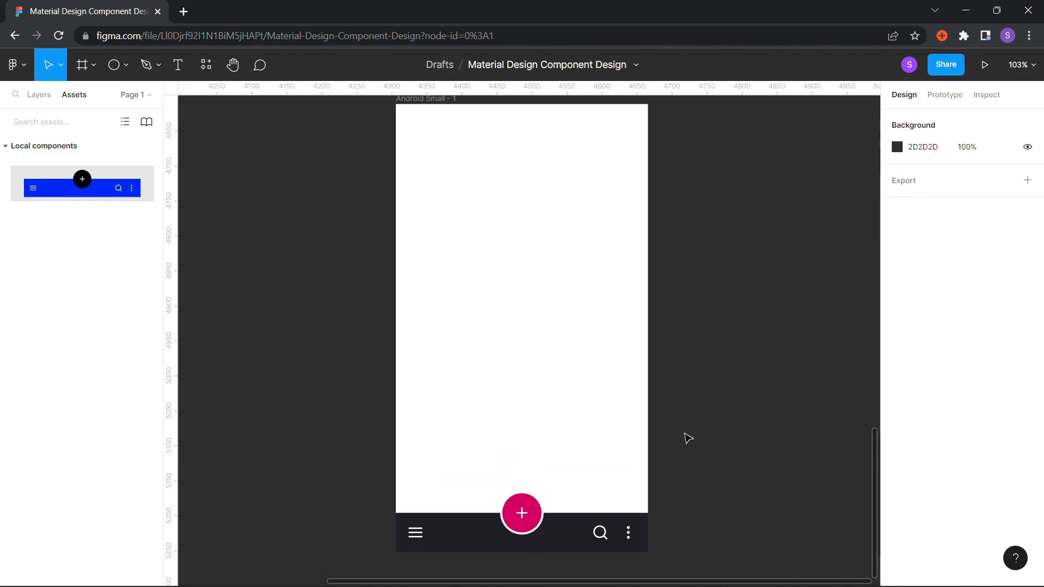